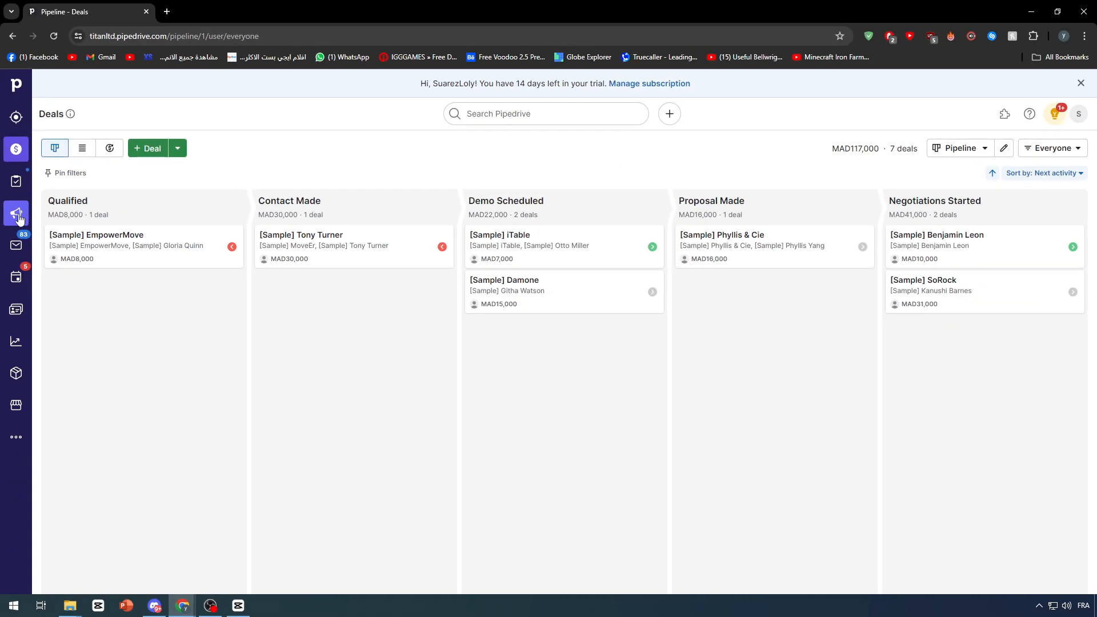
Go to Campaigns and open the Email templates page from the left sidebar
click(19, 216)
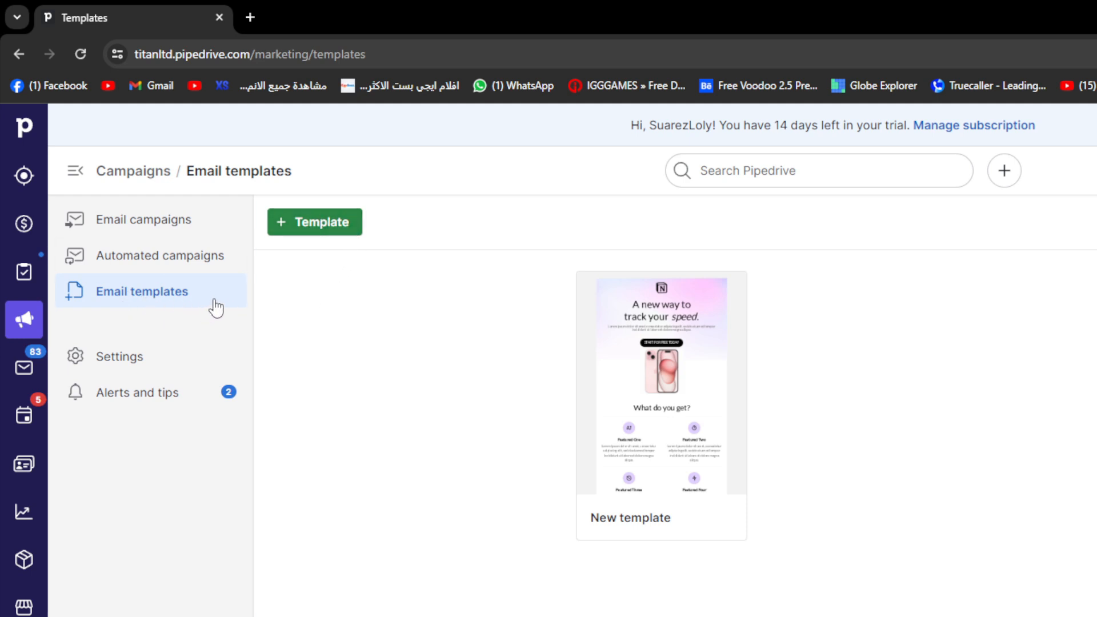
Start a new email template and browse the layout gallery
click(315, 222)
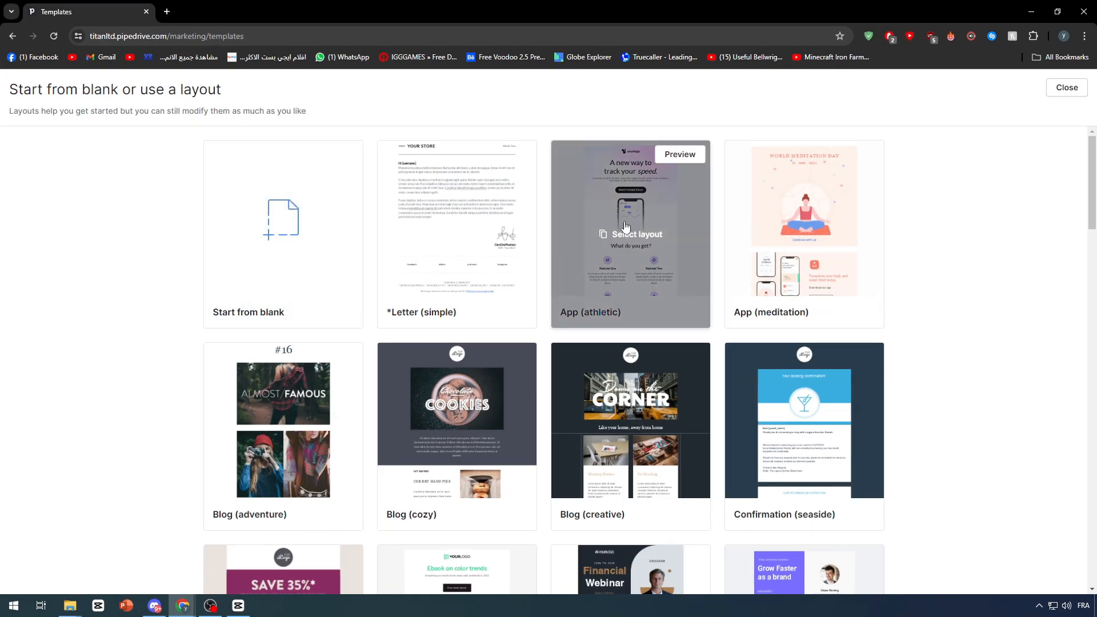
scroll(1063, 524, down, 20)
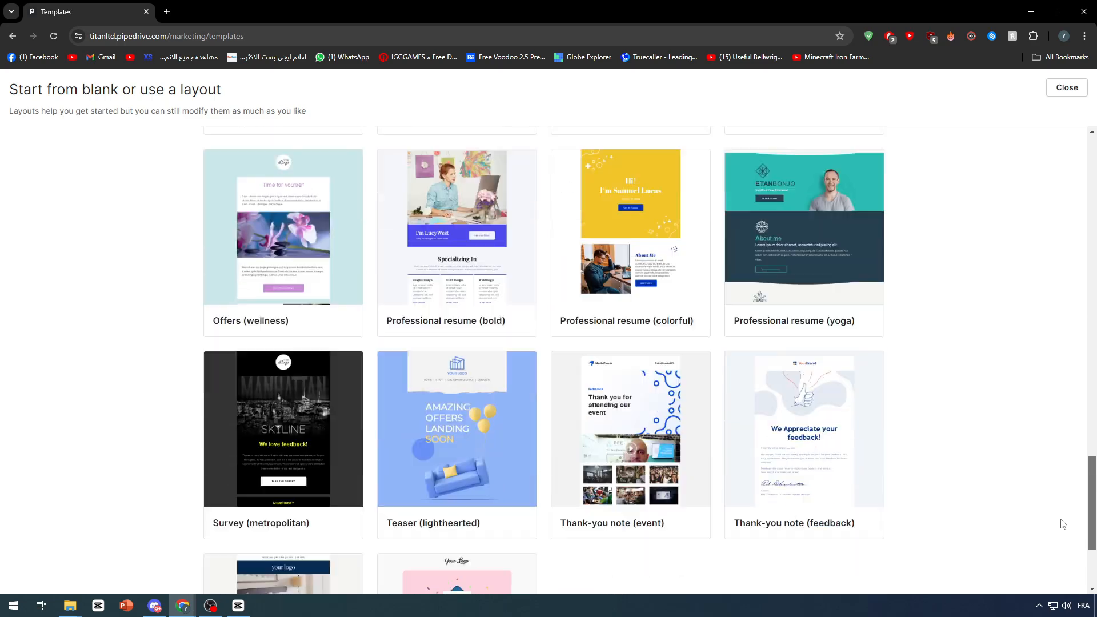
scroll(1063, 524, down, 3)
scroll(1063, 566, up, 20)
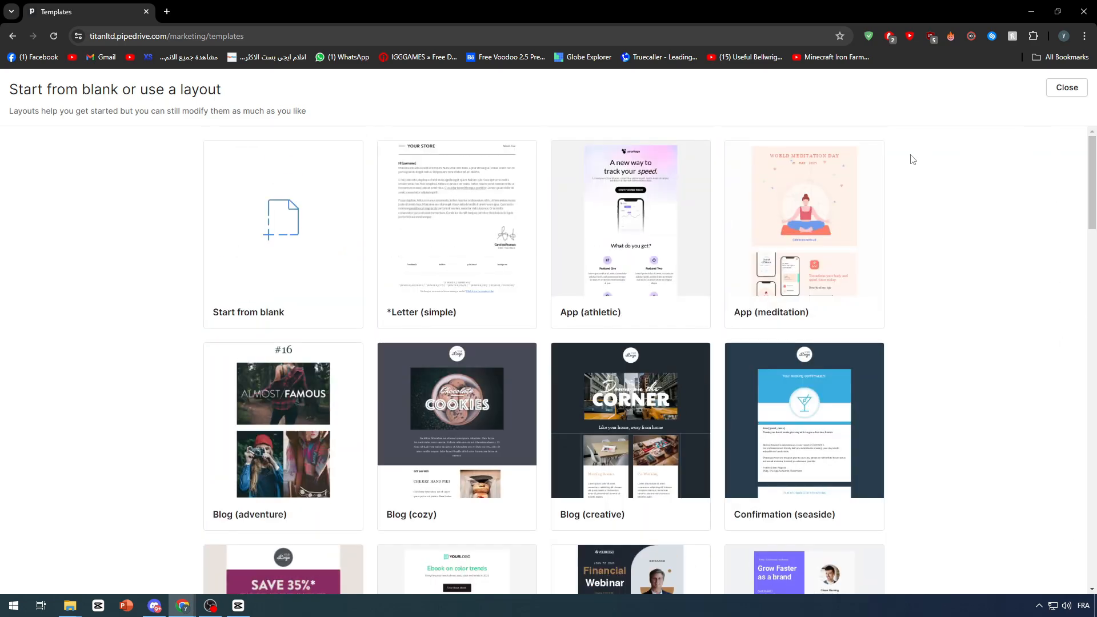
mouse_move(506, 204)
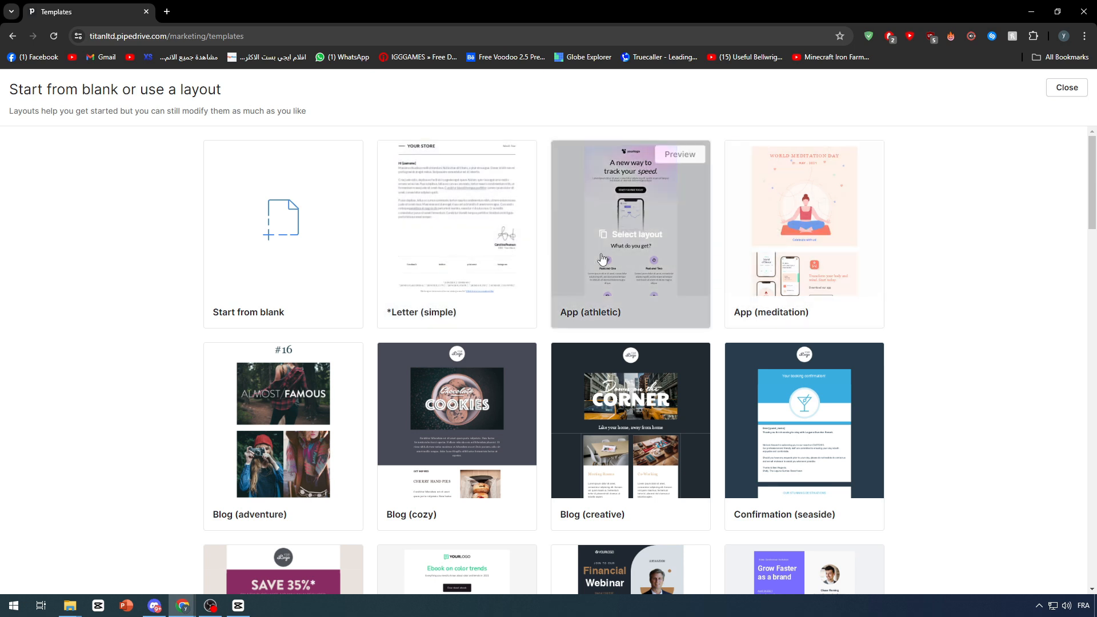
mouse_move(615, 222)
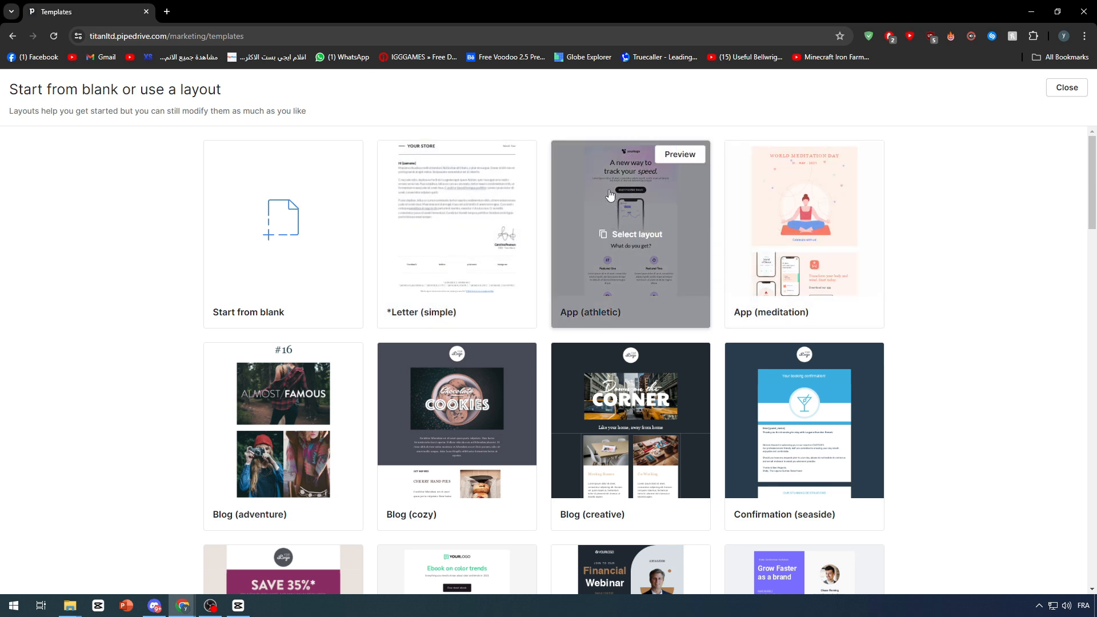
scroll(851, 246, down, 6)
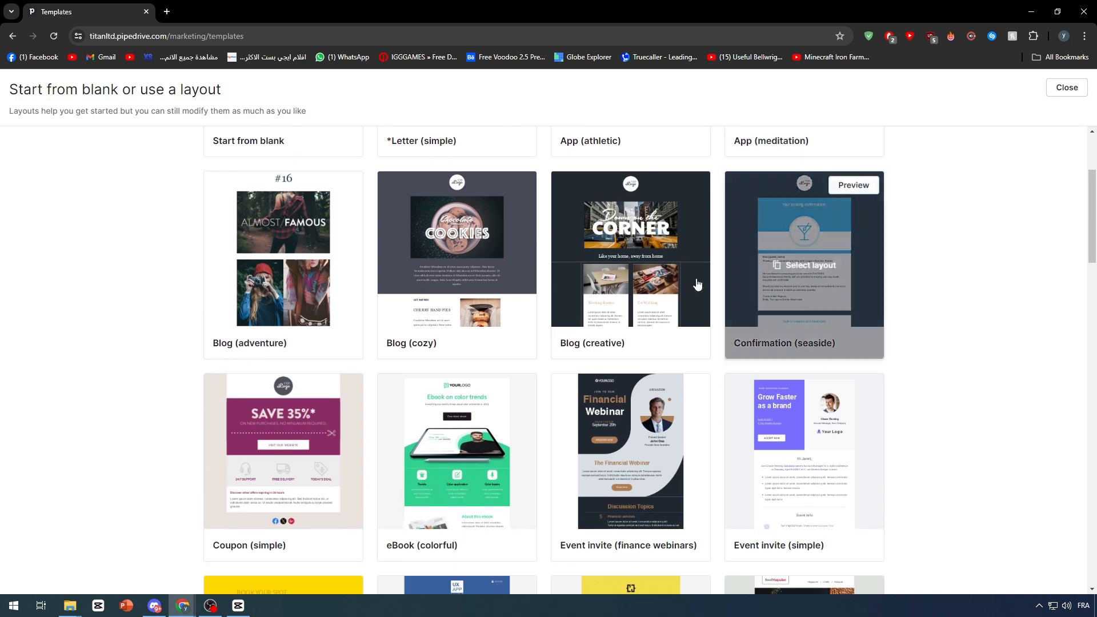
scroll(873, 274, down, 4)
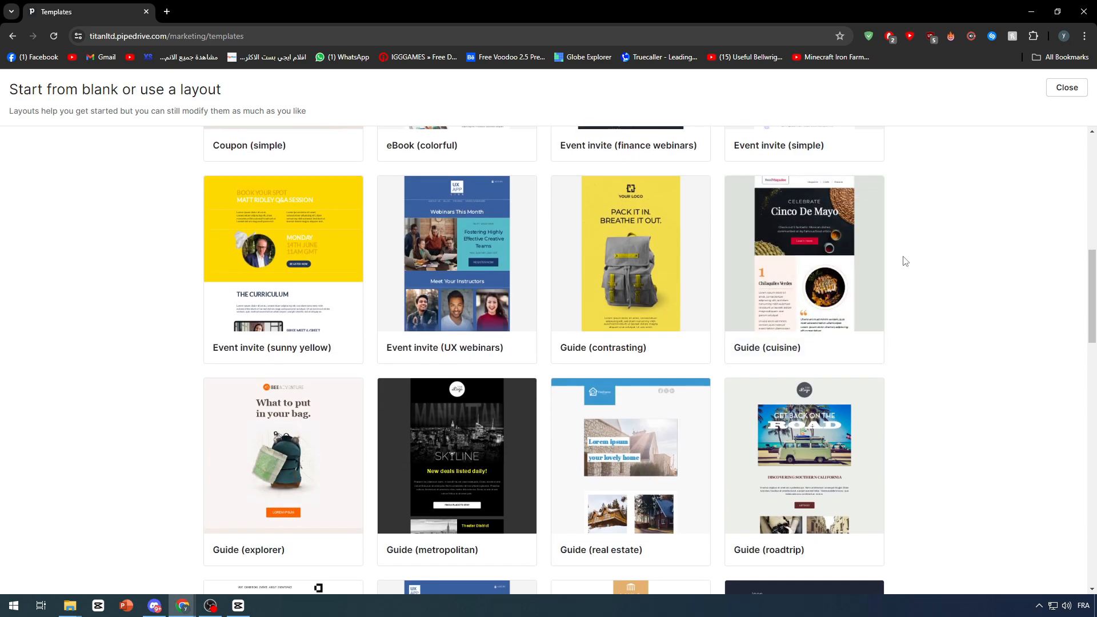
scroll(906, 255, down, 6)
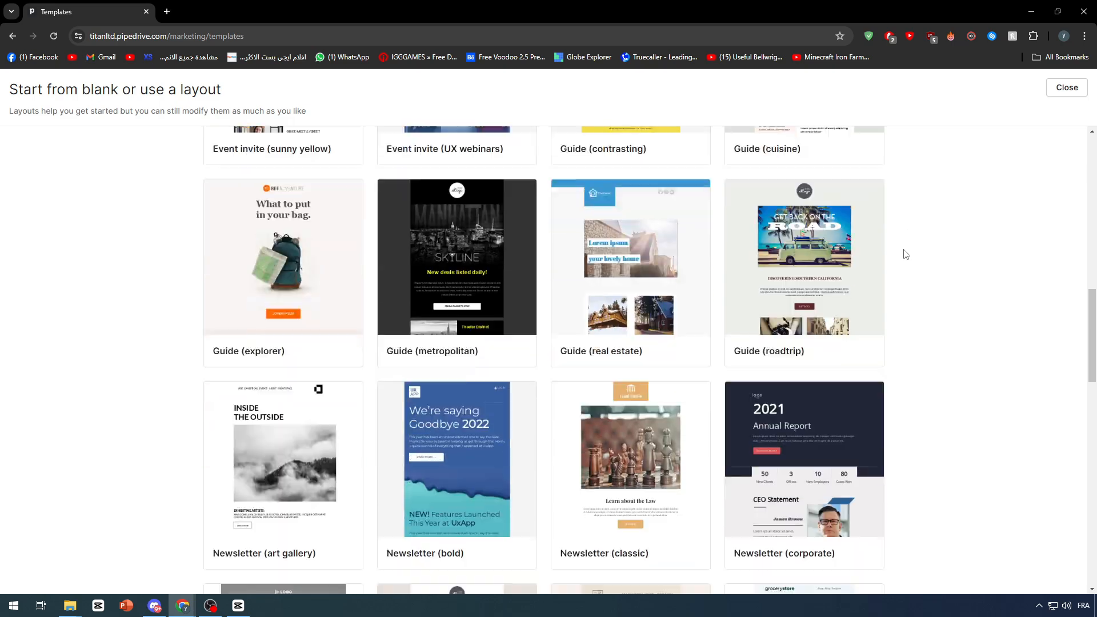
scroll(696, 362, down, 5)
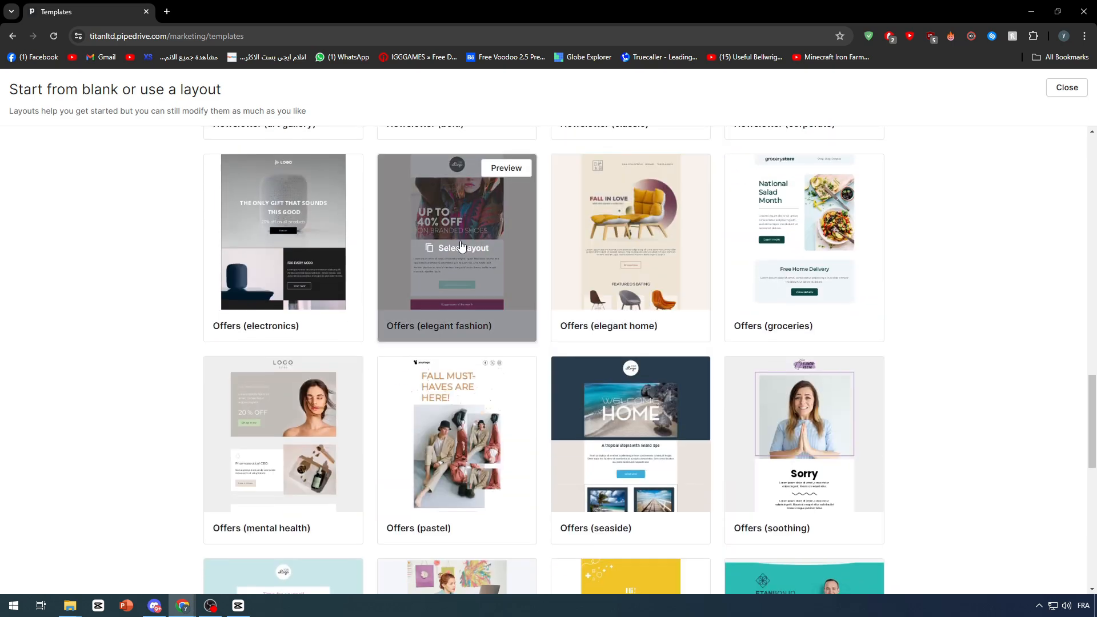
scroll(806, 262, down, 4)
Choose the eBook (colorful) layout for the new template
drag(1093, 445, 1094, 155)
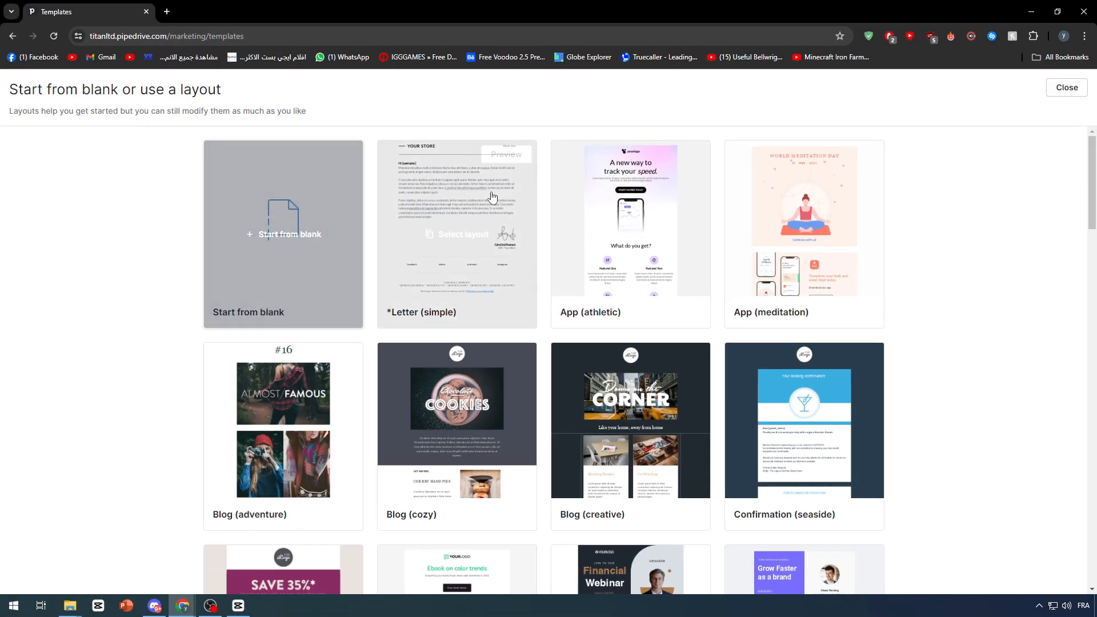
scroll(917, 303, down, 3)
scroll(917, 303, down, 4)
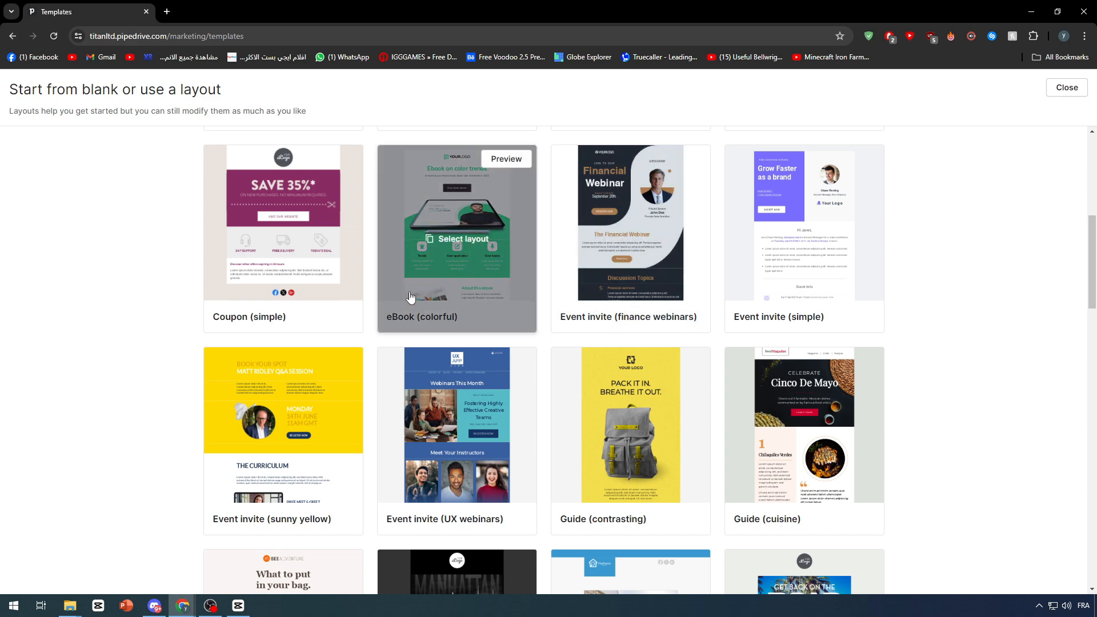
mouse_move(448, 238)
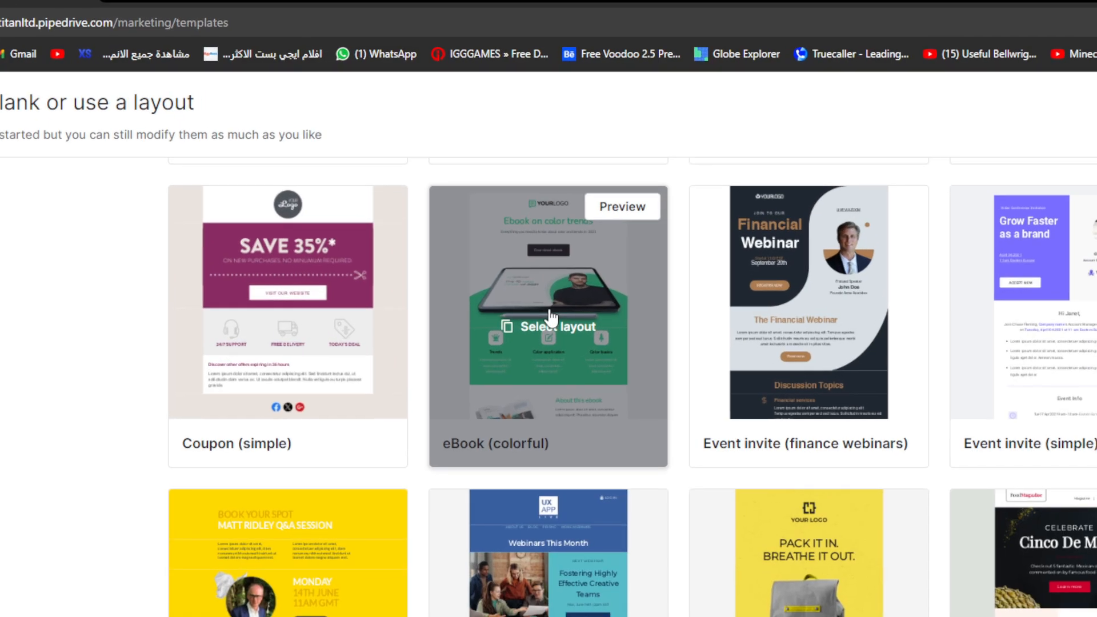
click(550, 316)
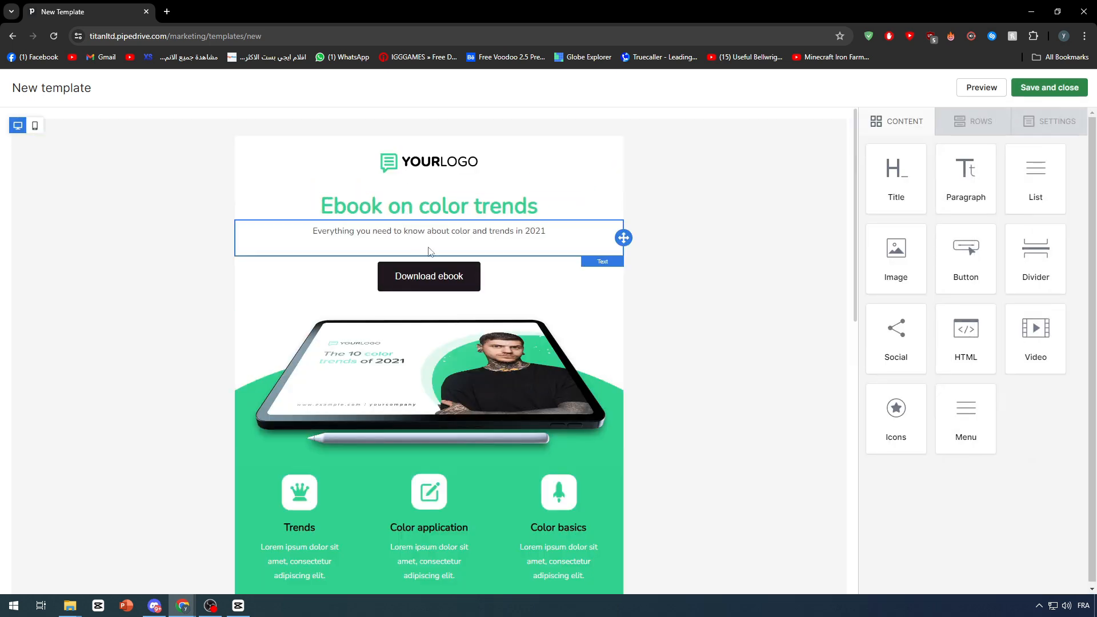
Inspect the tablet image, its row, the About the author section and the black footer row
click(524, 381)
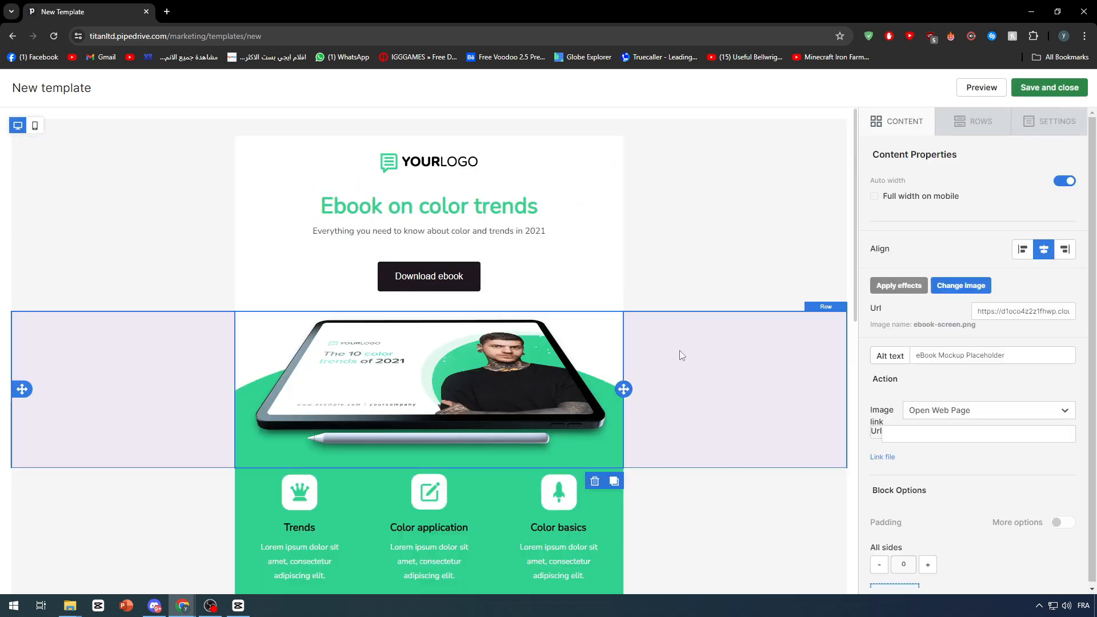
click(674, 288)
click(168, 389)
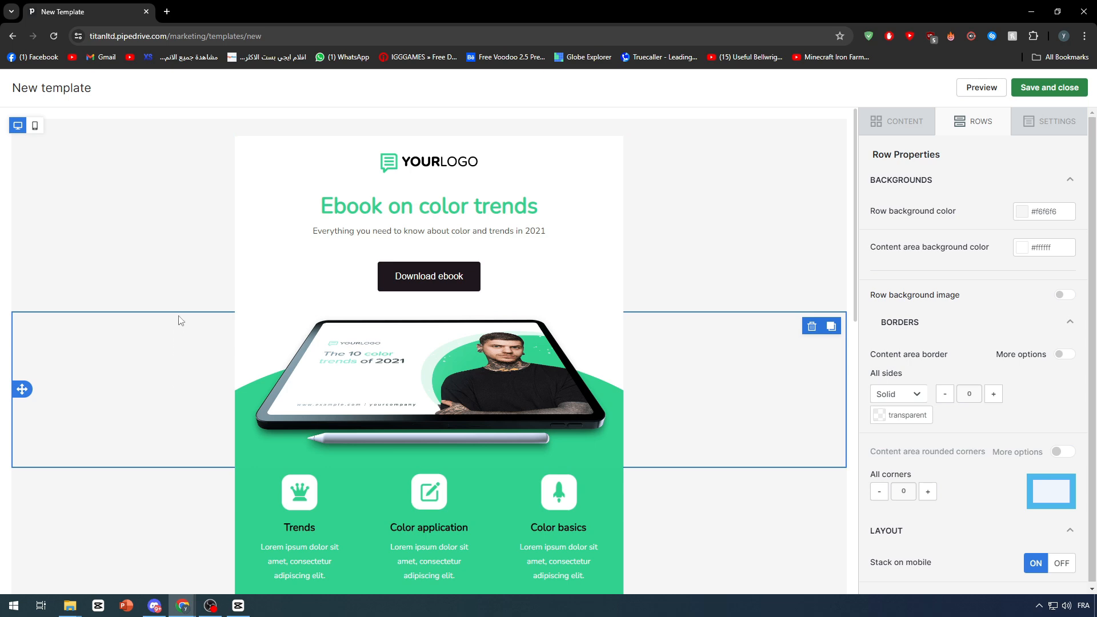
scroll(130, 357, down, 4)
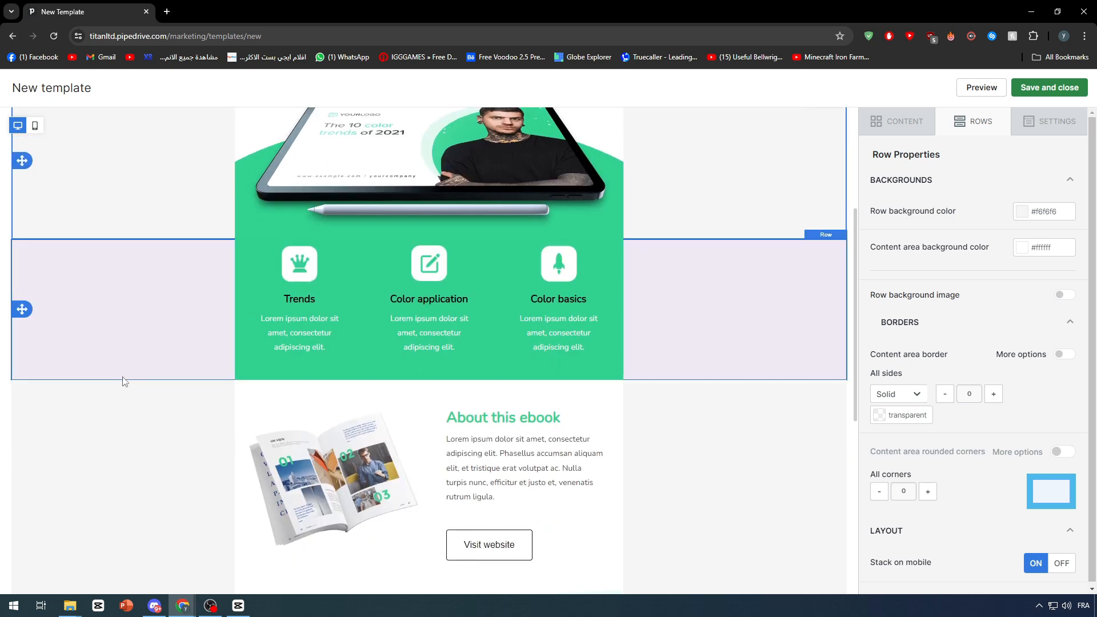
scroll(118, 463, down, 7)
click(140, 411)
click(106, 466)
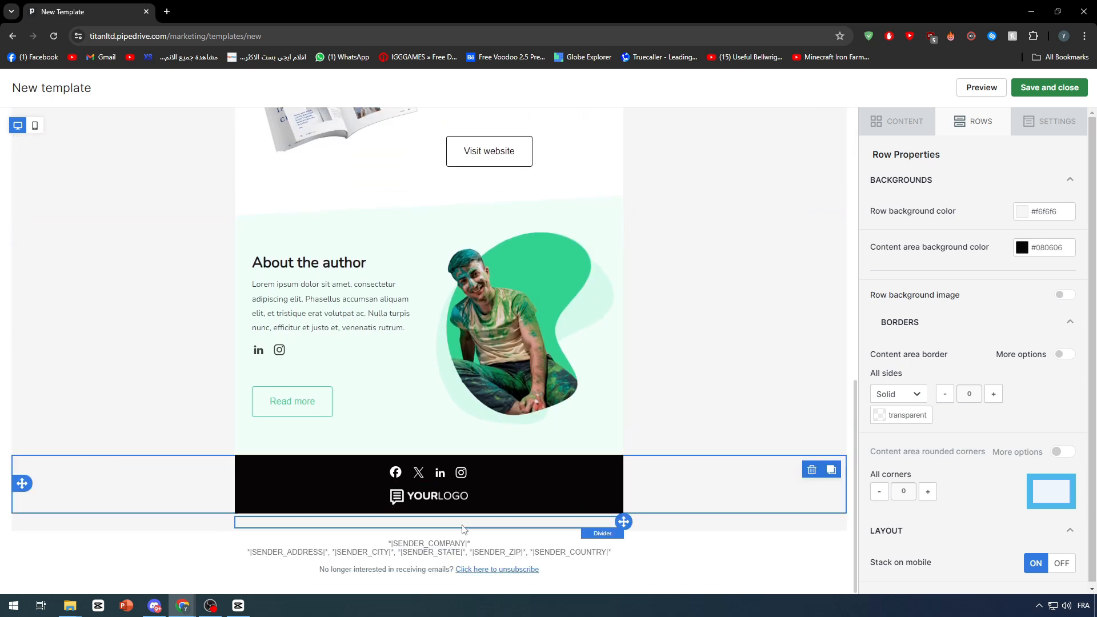
Select the YOURLOGO header image to show its settings
scroll(588, 458, up, 5)
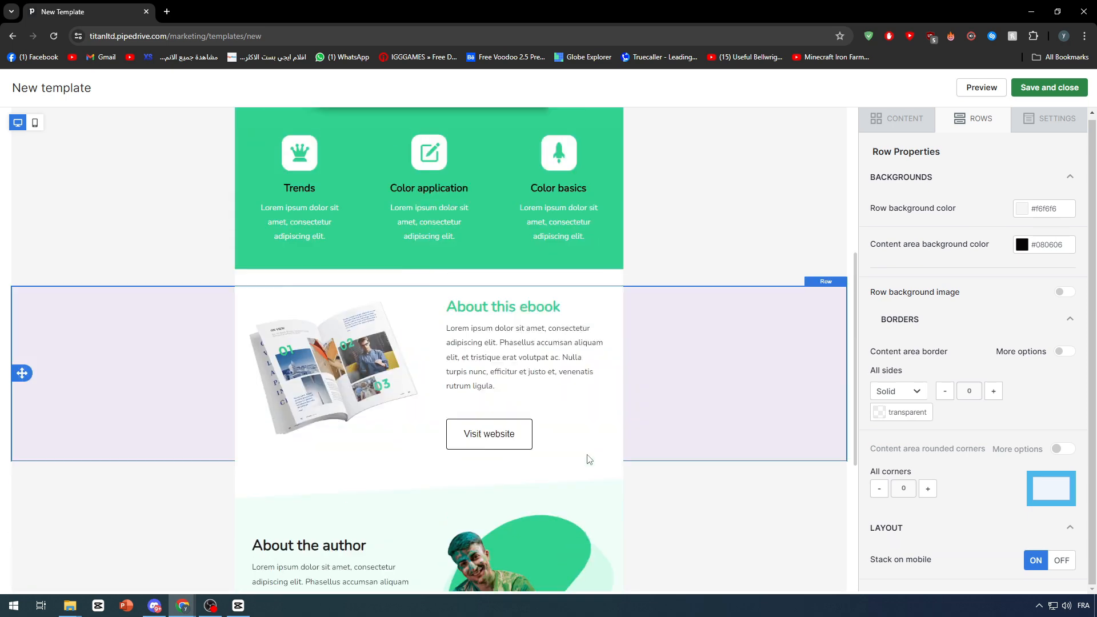
scroll(589, 459, up, 6)
click(411, 166)
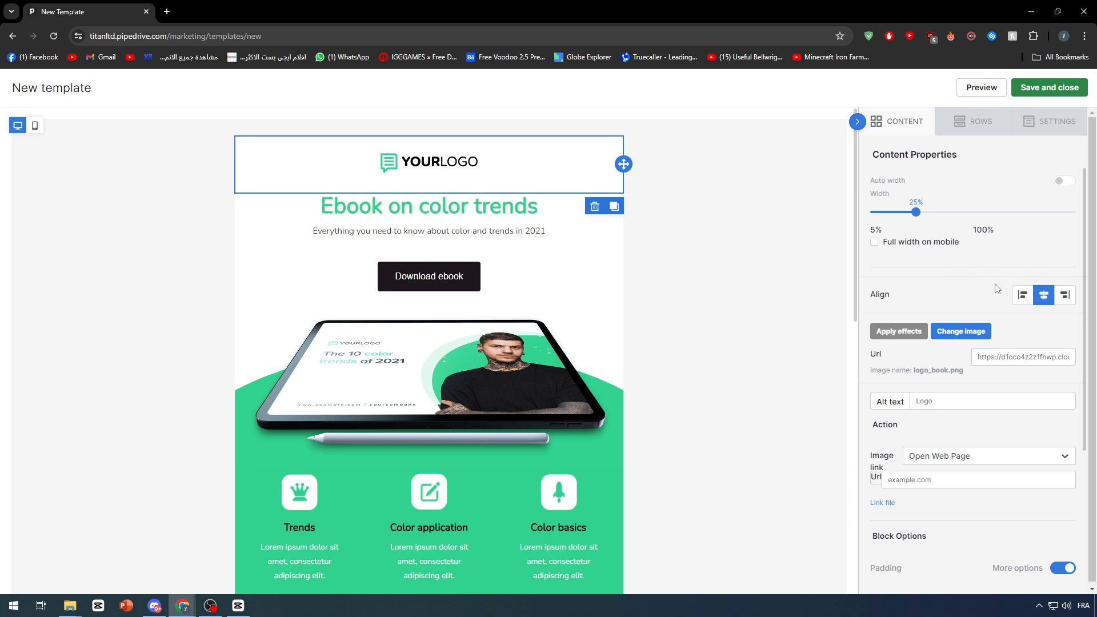
Replace the header logo with the Notion logo from the File manager, shrunk to 10% width
mouse_move(942, 212)
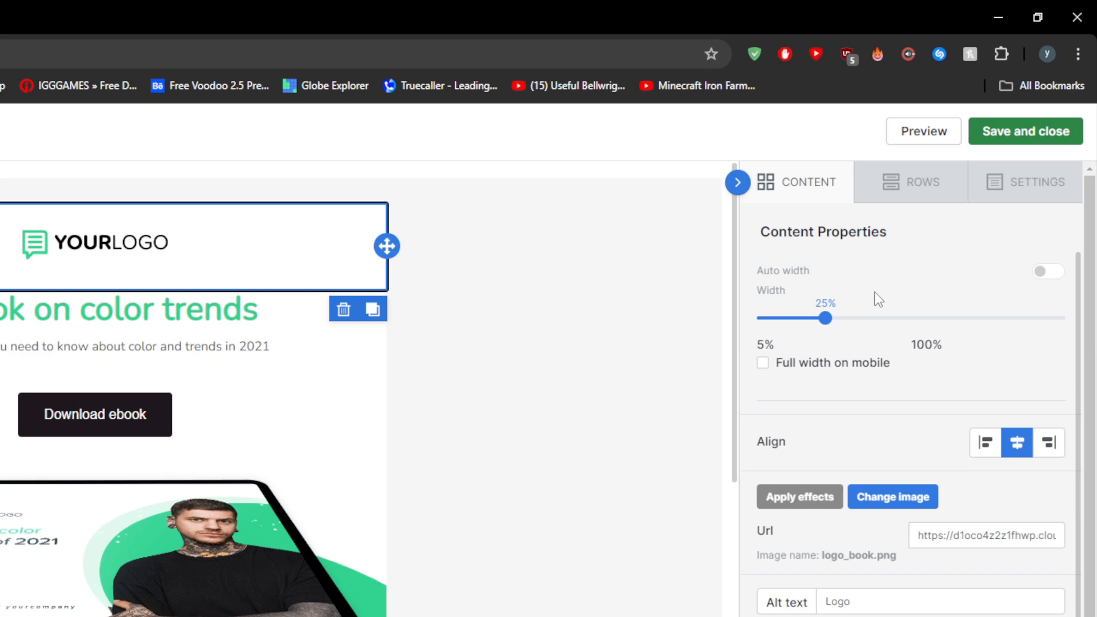
mouse_move(827, 318)
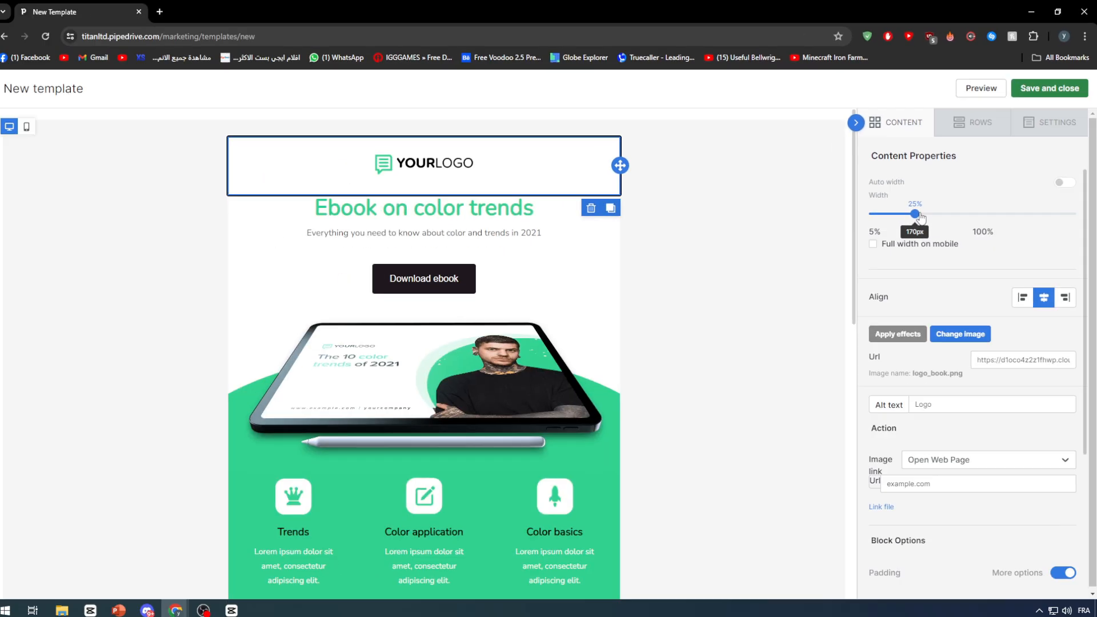
mouse_move(916, 209)
mouse_down()
mouse_move(906, 214)
mouse_move(976, 218)
mouse_move(920, 212)
mouse_up()
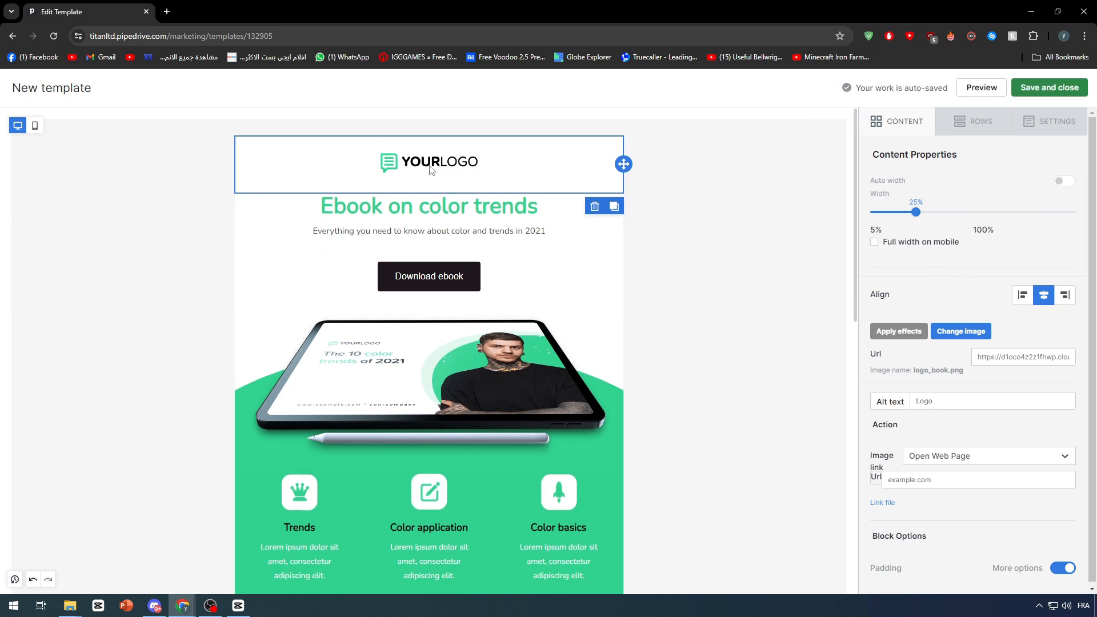
click(918, 350)
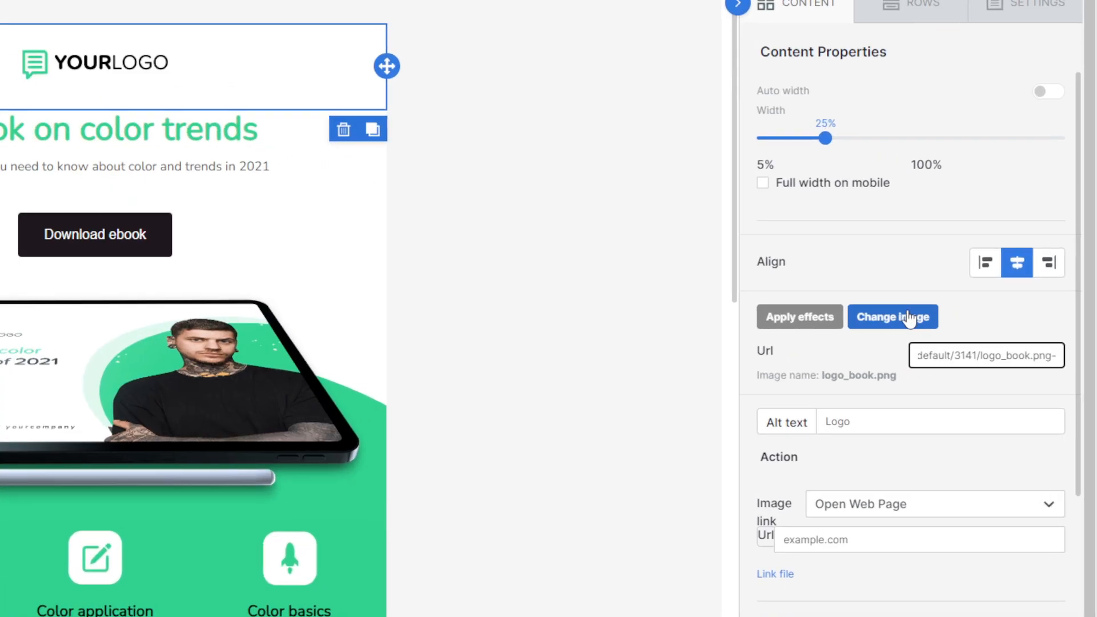
click(910, 318)
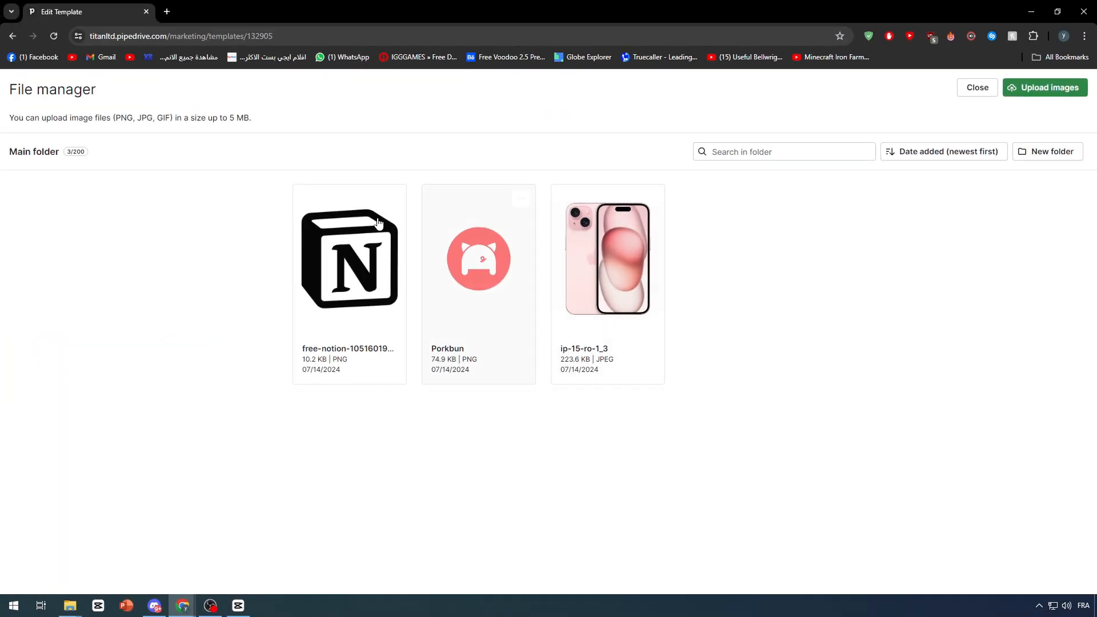
click(363, 249)
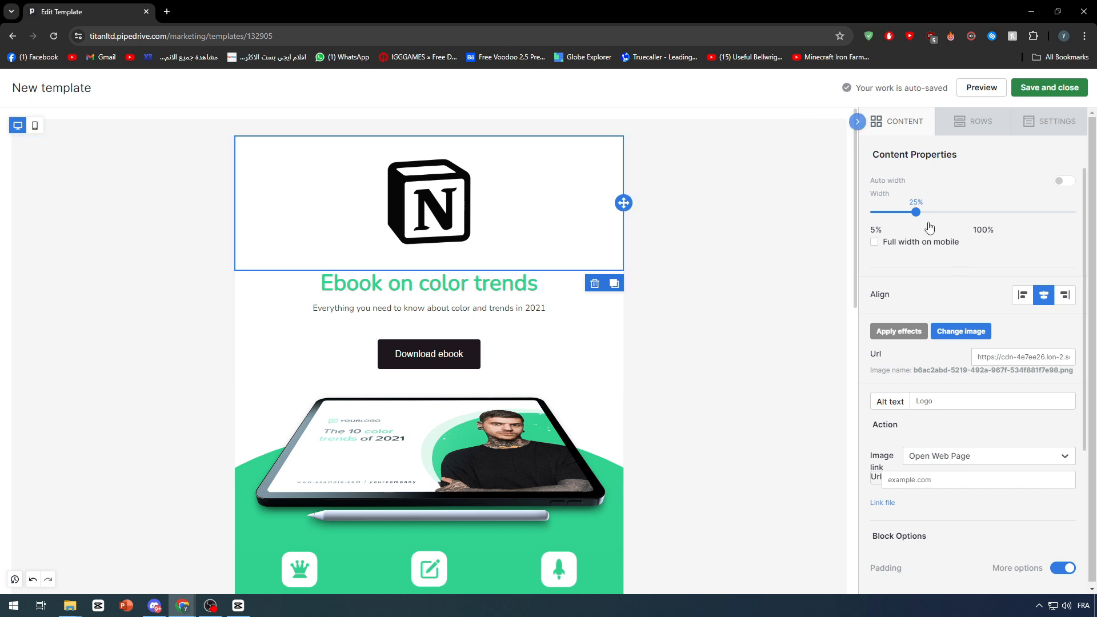
drag(915, 213, 881, 216)
Set the main heading's text colour to black
click(760, 221)
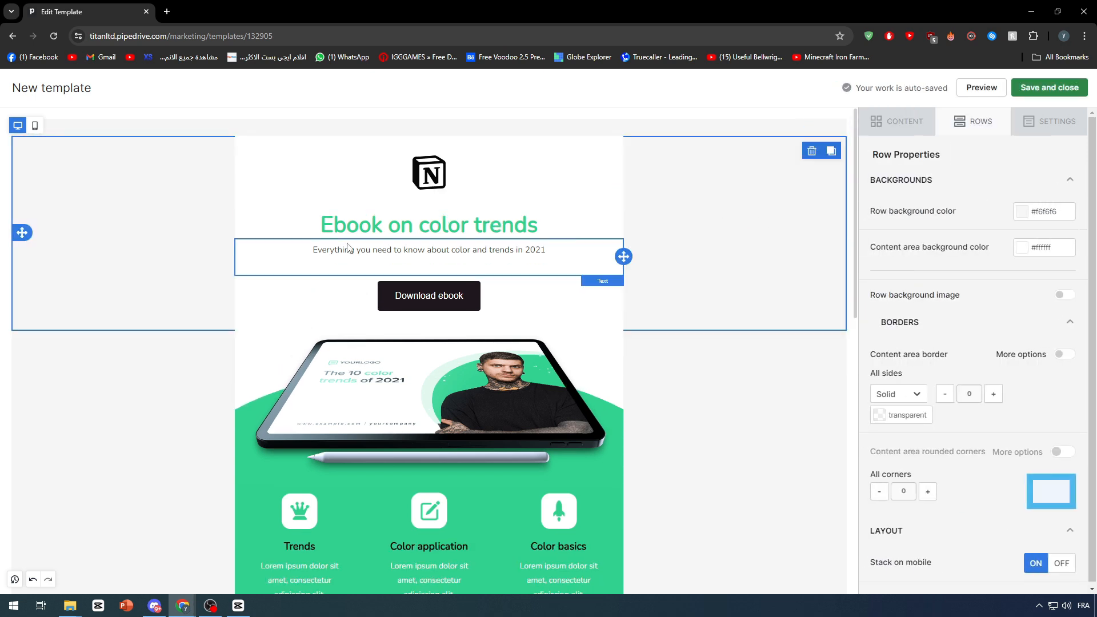
click(89, 371)
click(204, 198)
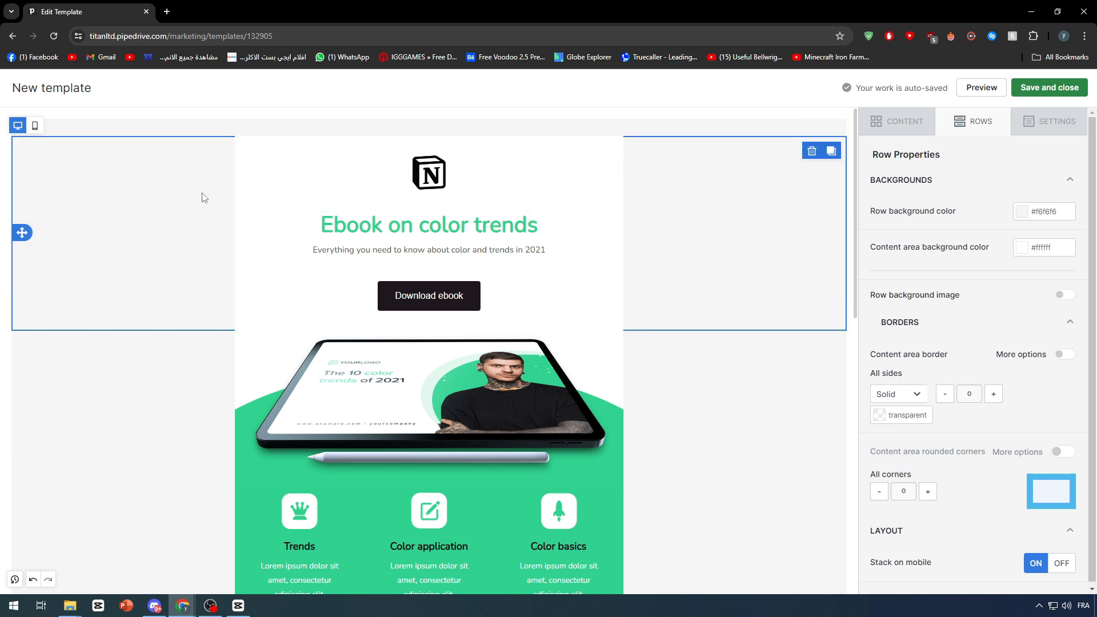
click(464, 217)
triple_click(463, 216)
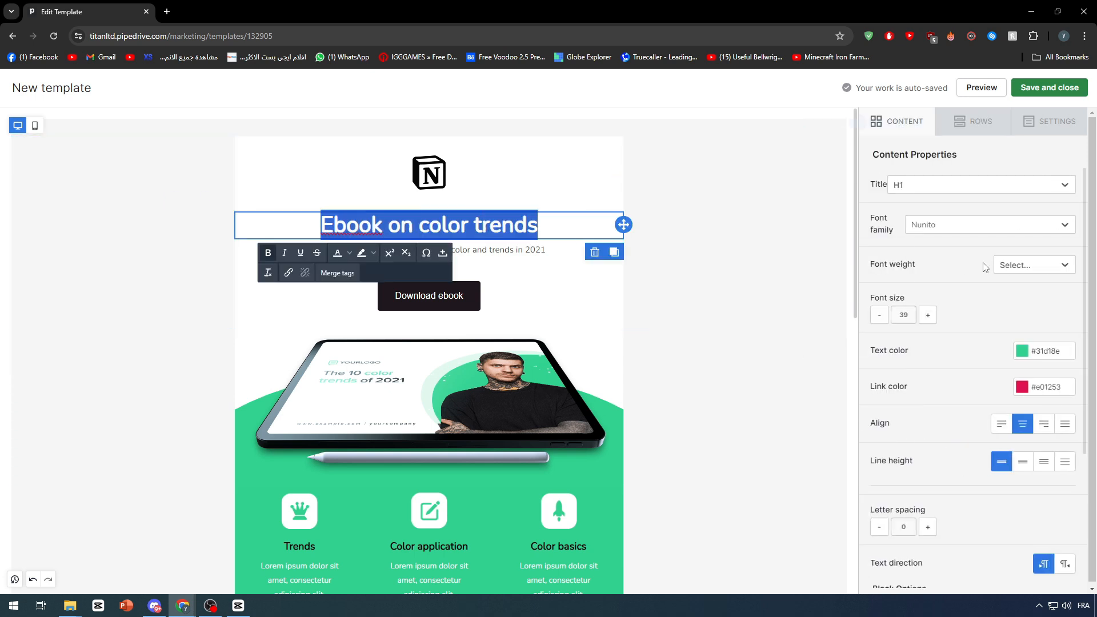
click(1022, 351)
click(974, 398)
click(788, 311)
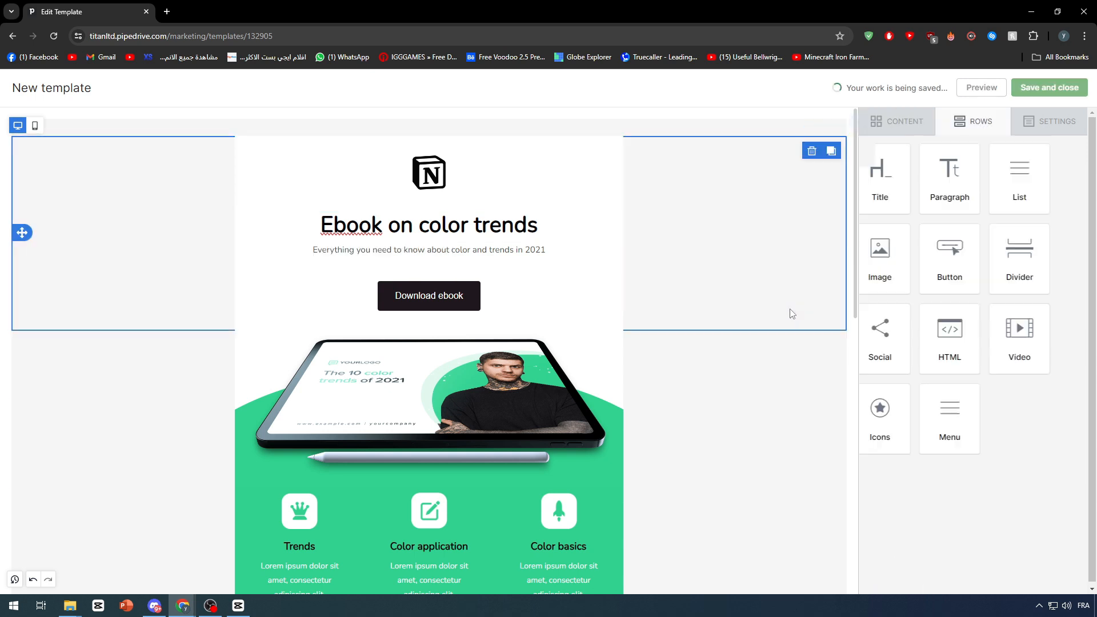
Change the heading text to '+300 Free Notion Templates'
click(371, 228)
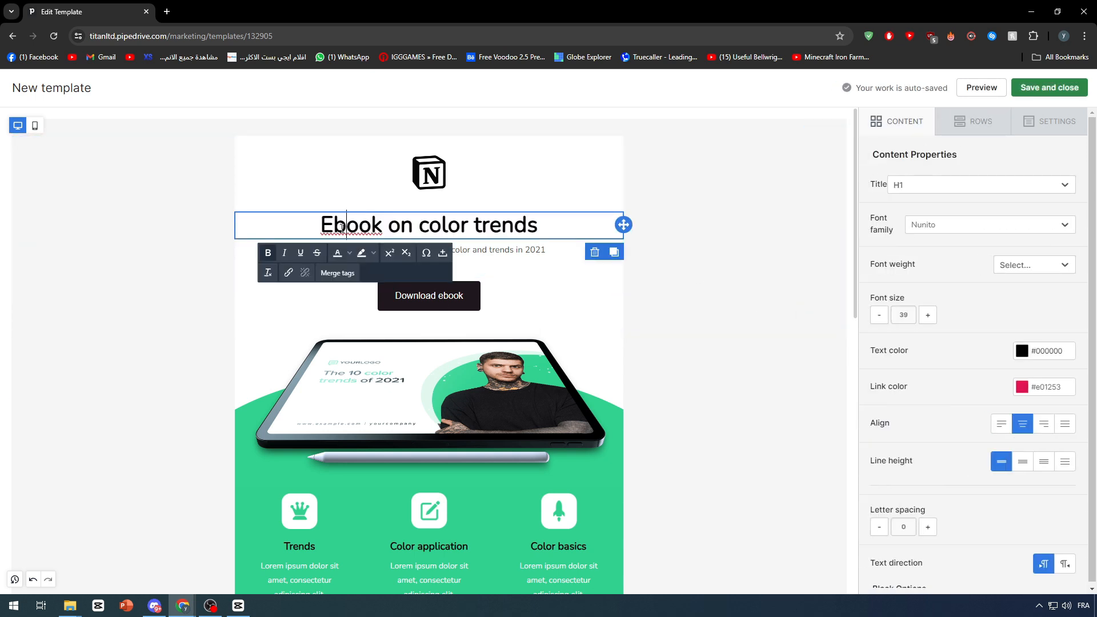
triple_click(394, 228)
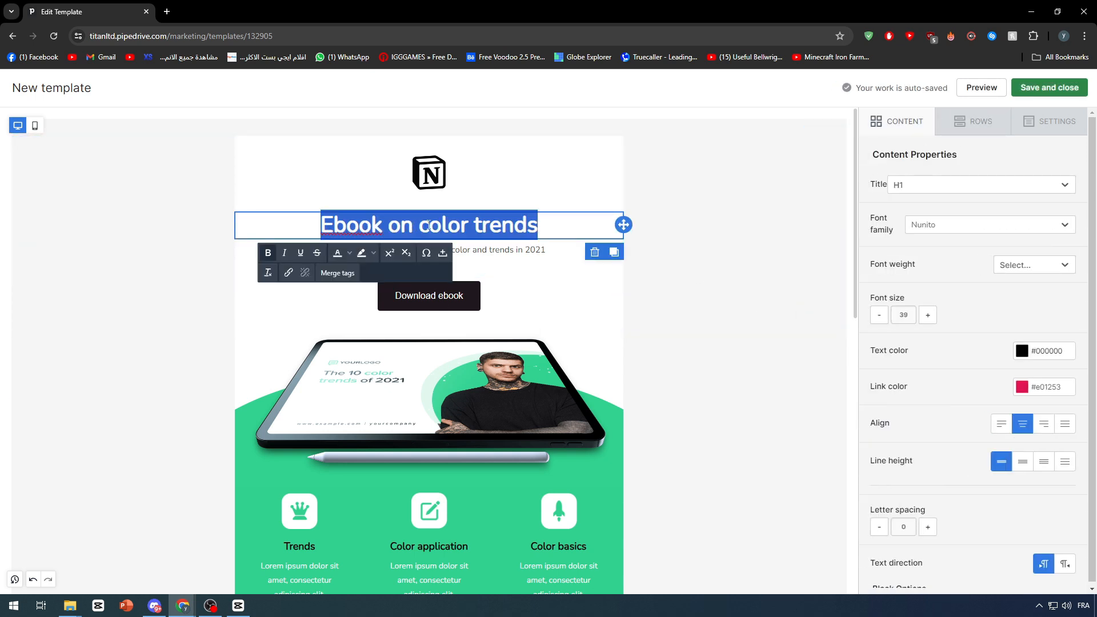
text(Notion )
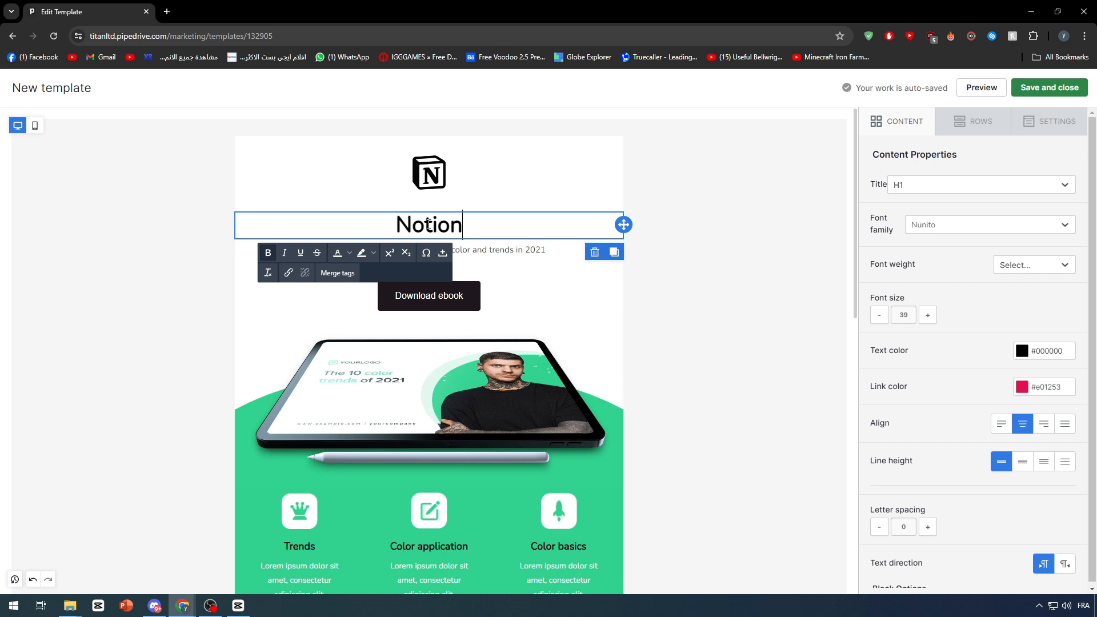
text(Templates)
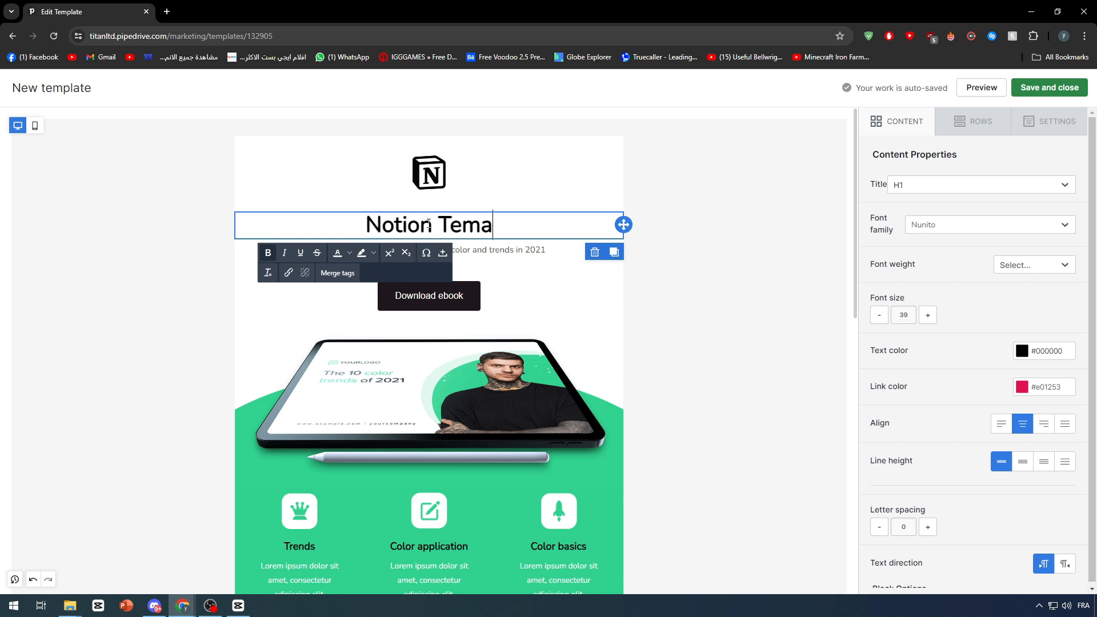
click(318, 229)
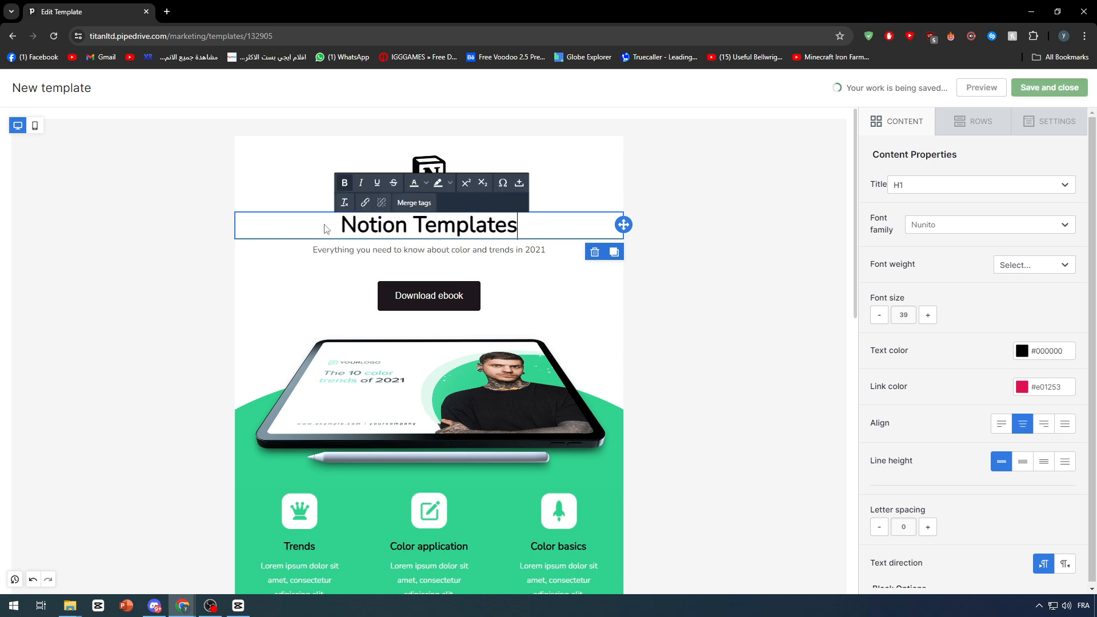
text(+300 F)
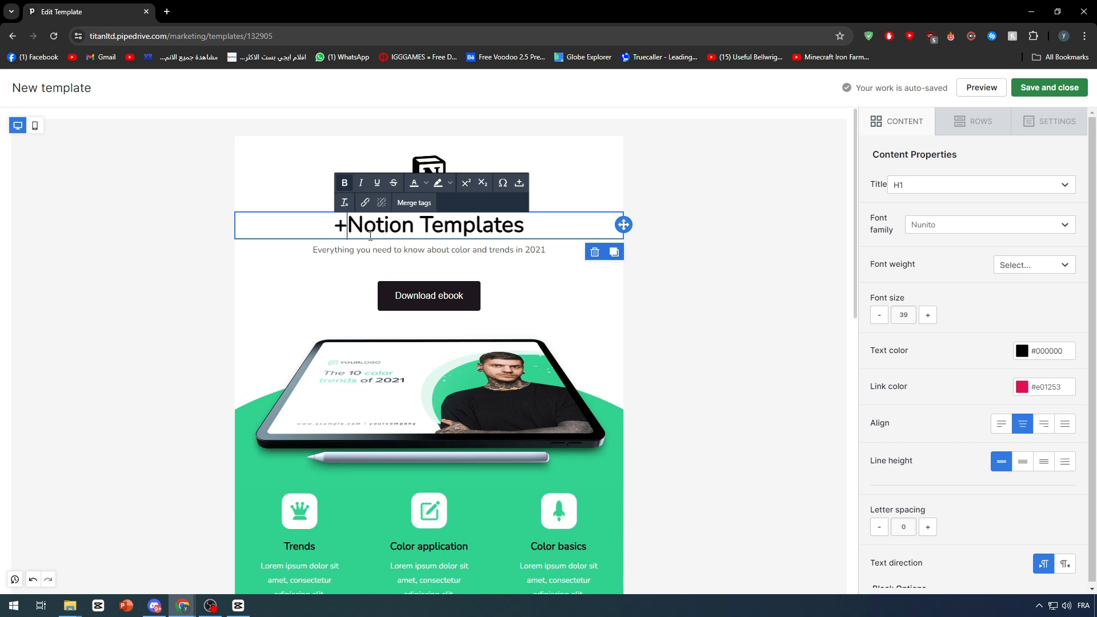
text(ree)
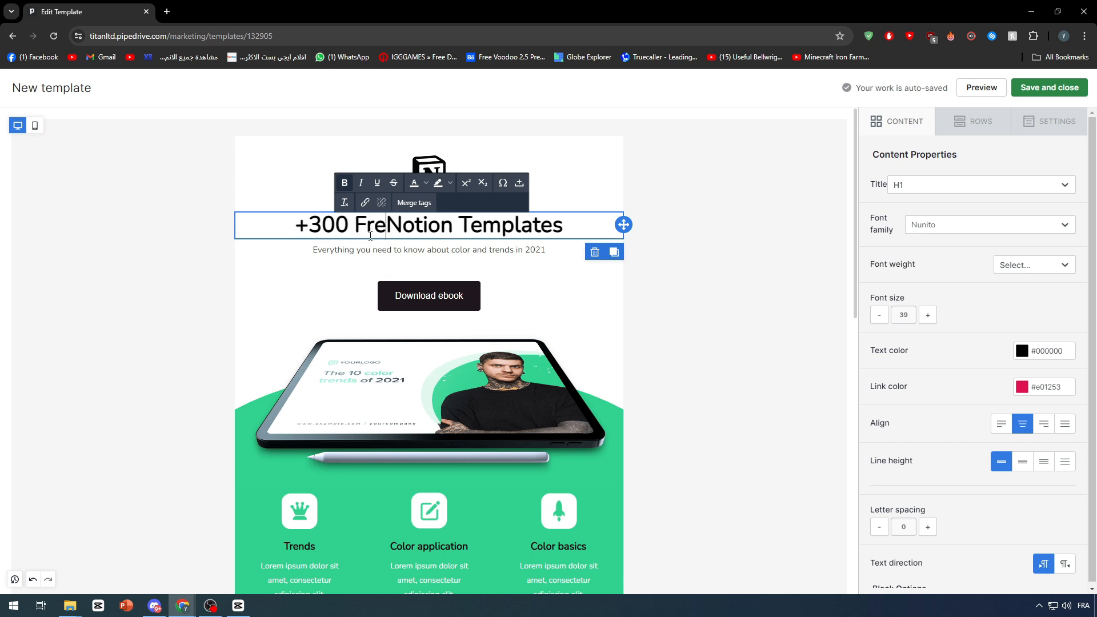
click(762, 269)
Replace the subtitle with 'Get your Free Templates Today !!!'
click(686, 423)
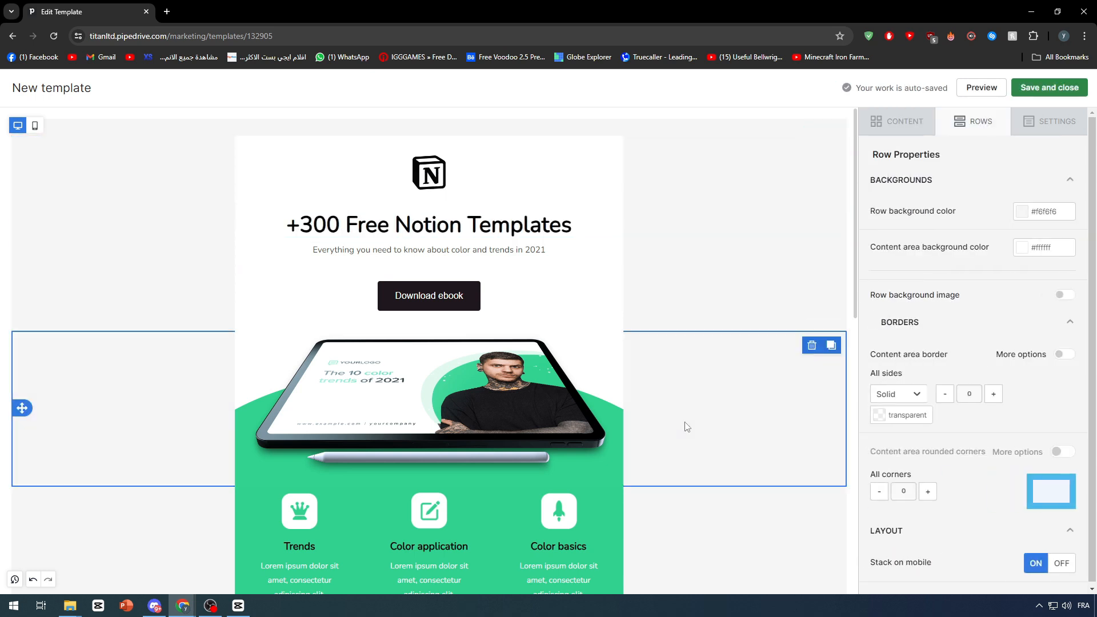
triple_click(510, 249)
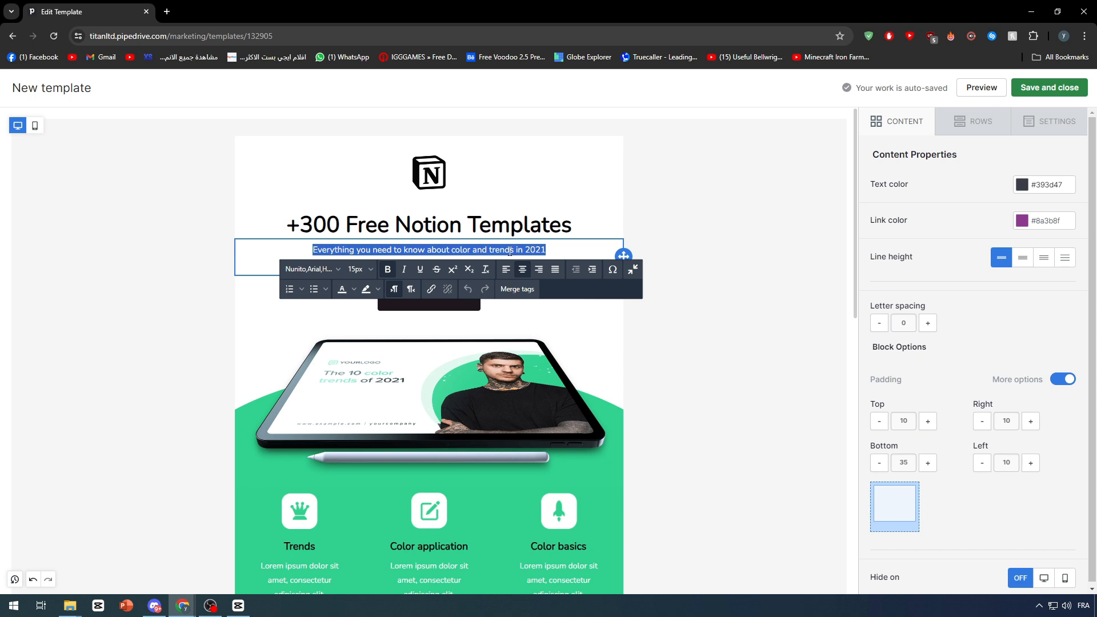
text(Get your Free)
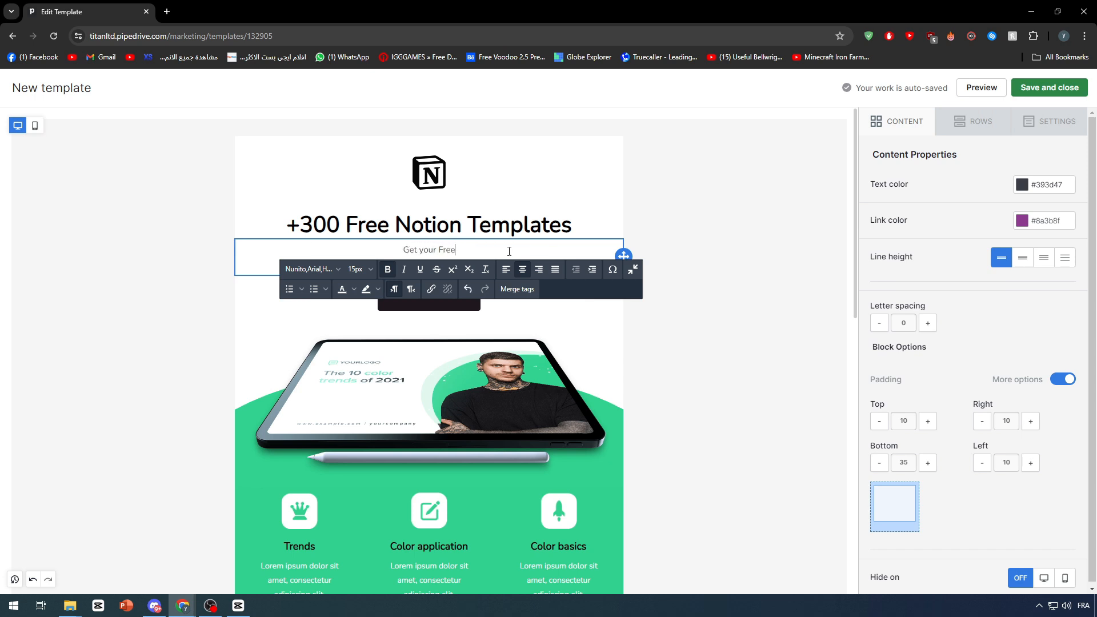
text( Templates Today !!!)
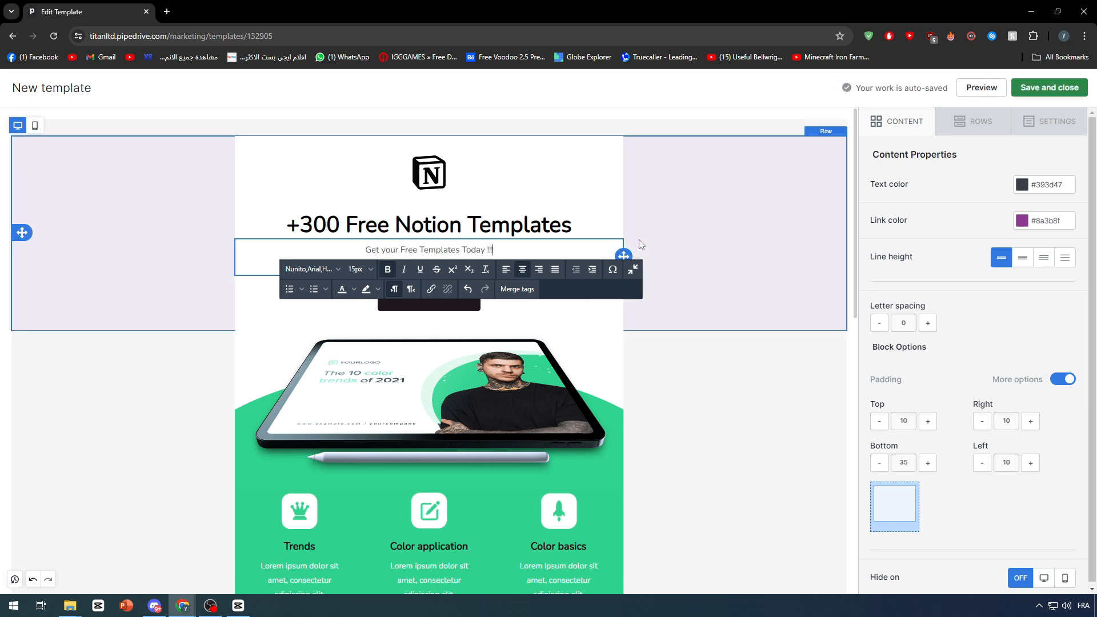
click(640, 242)
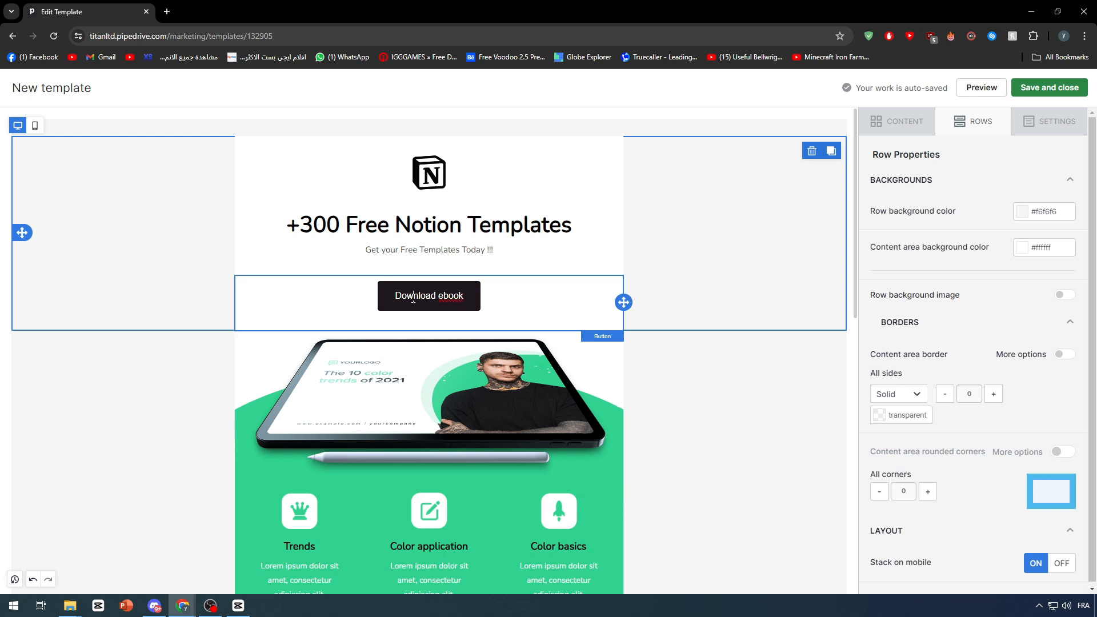
Change the button label from 'Download ebook' to 'Download Now'
click(453, 296)
double_click(453, 296)
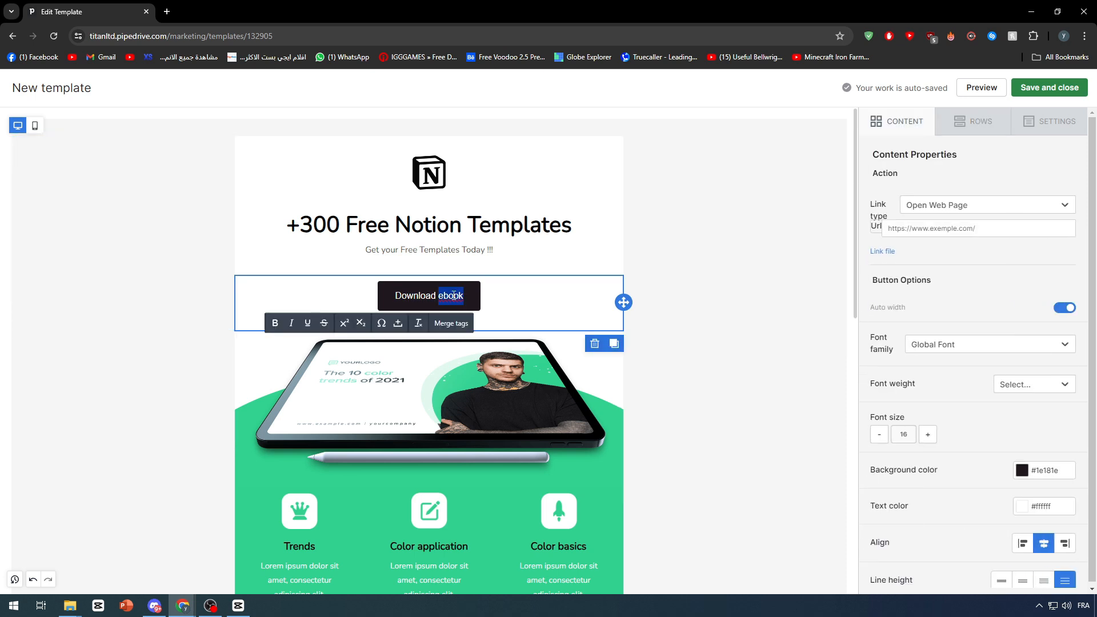
text(Now)
click(690, 352)
Delete the tablet mockup image block under the Download Now button
click(529, 387)
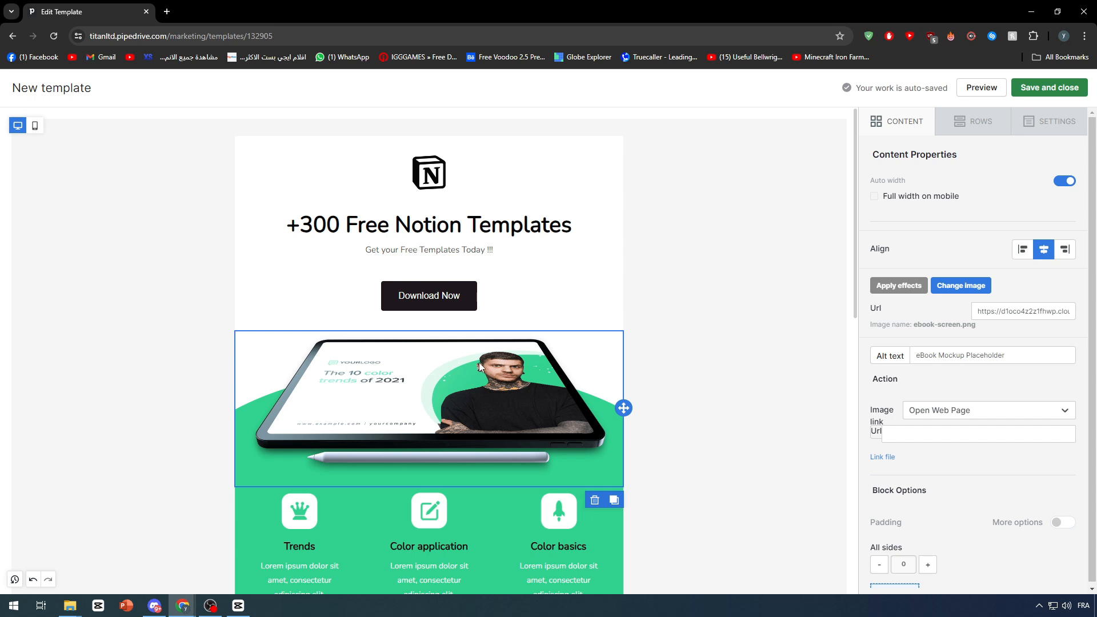
key(Delete)
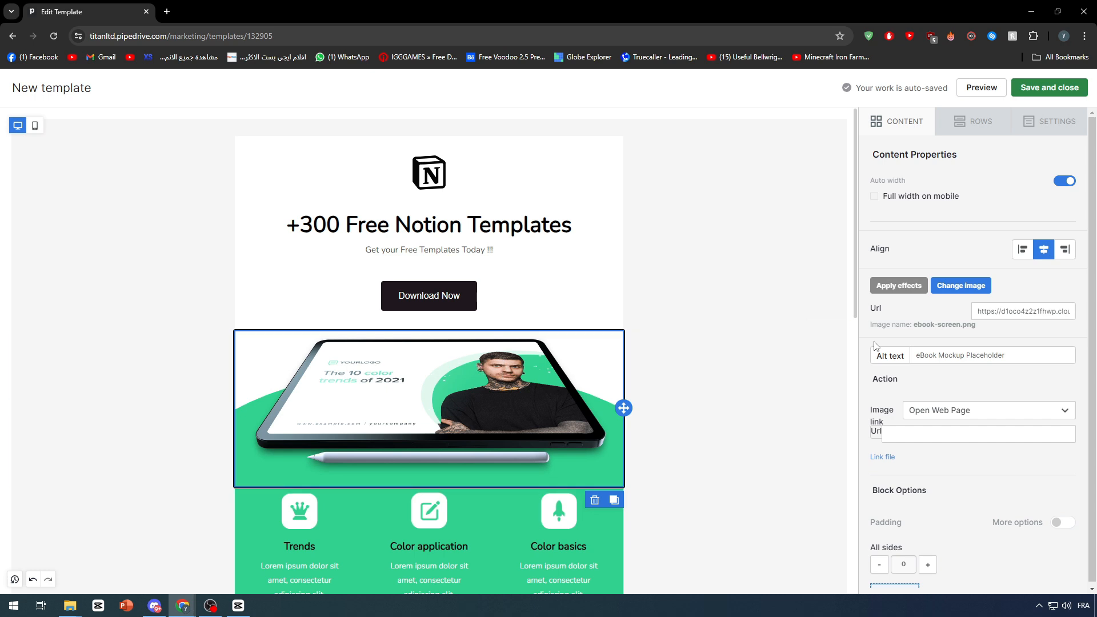
scroll(623, 394, down, 1)
click(596, 443)
scroll(575, 402, down, 2)
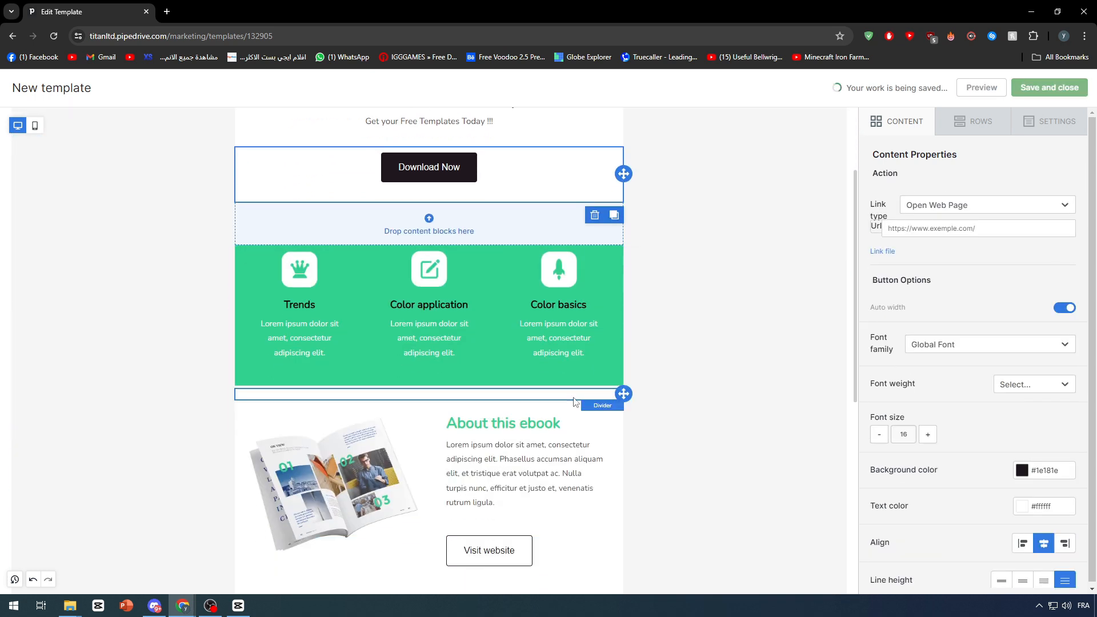
scroll(495, 270, up, 3)
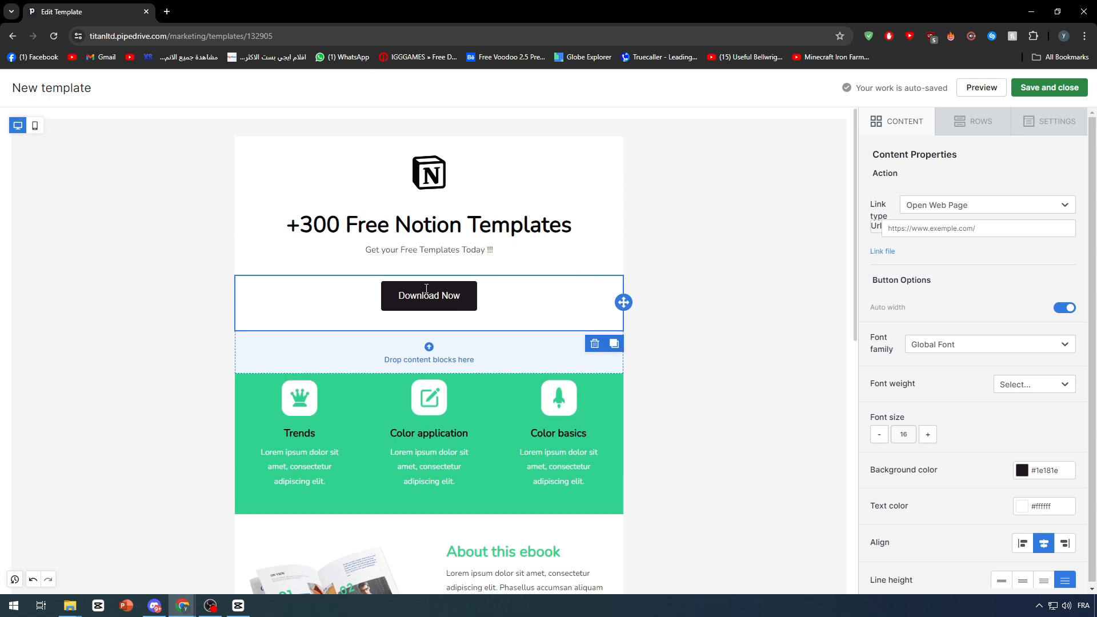
Search Google Images for 'notion template' and open the Aesthetic Matcha Student Planner preview
click(167, 12)
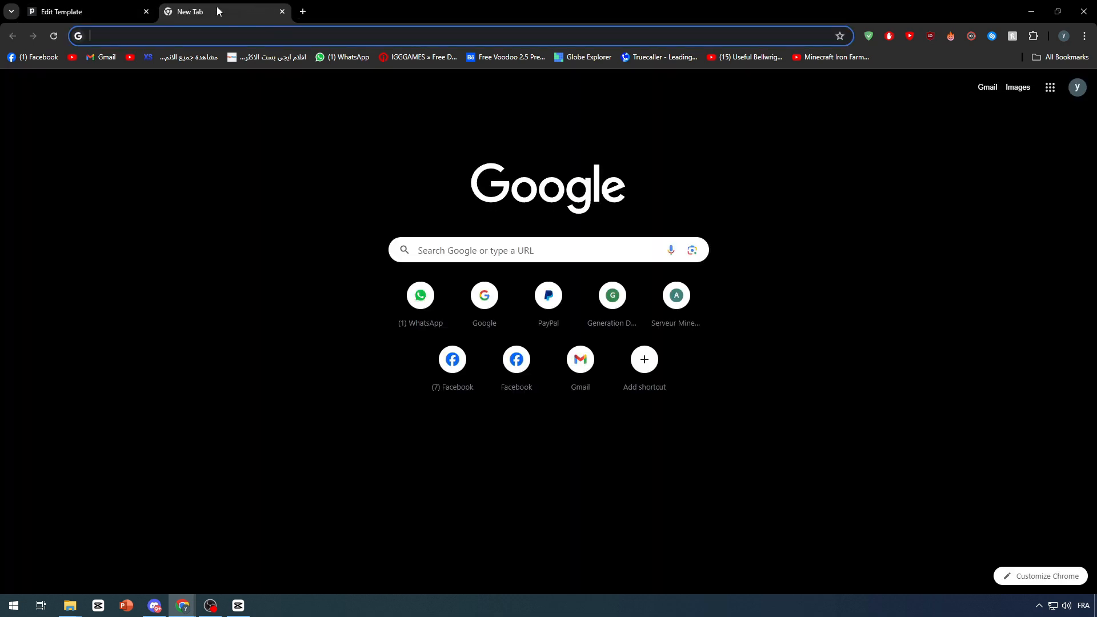
text(notio)
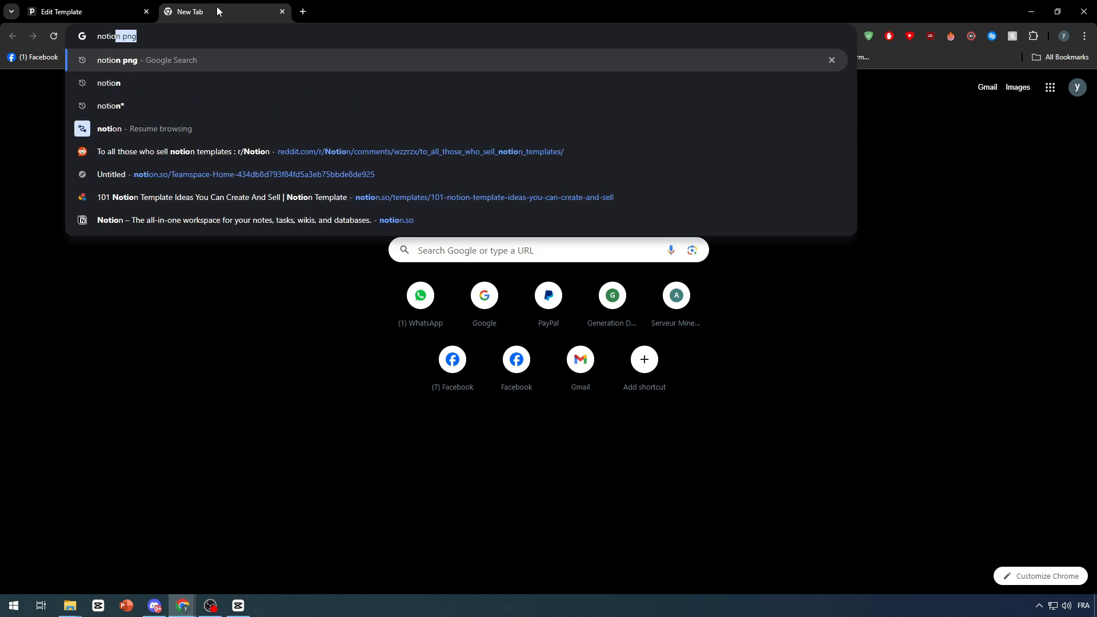
text(n template)
key(Return)
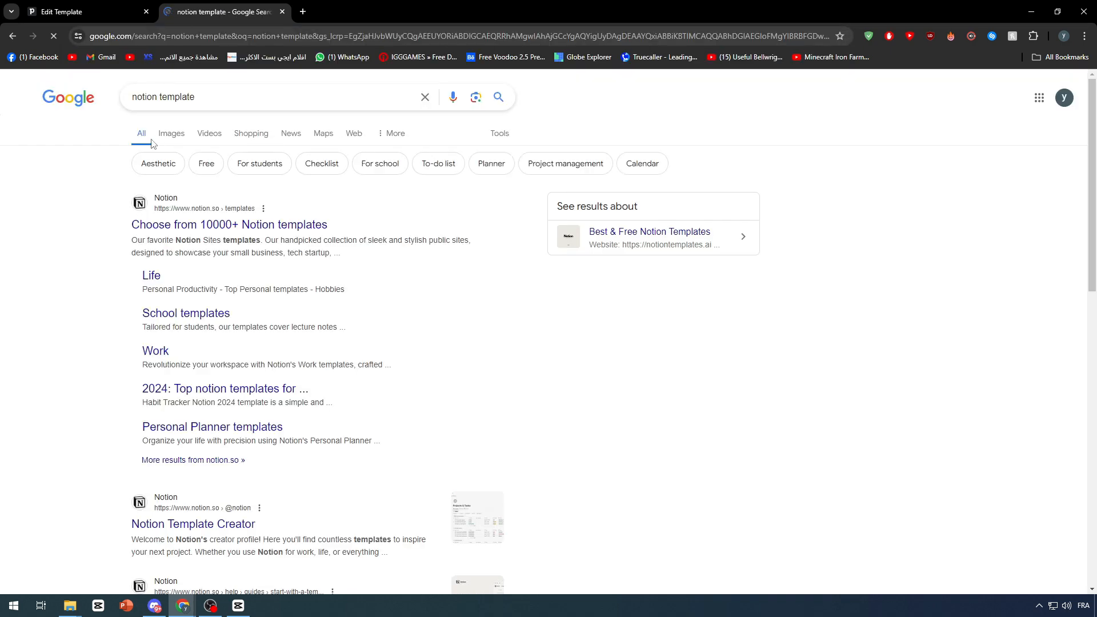
click(164, 135)
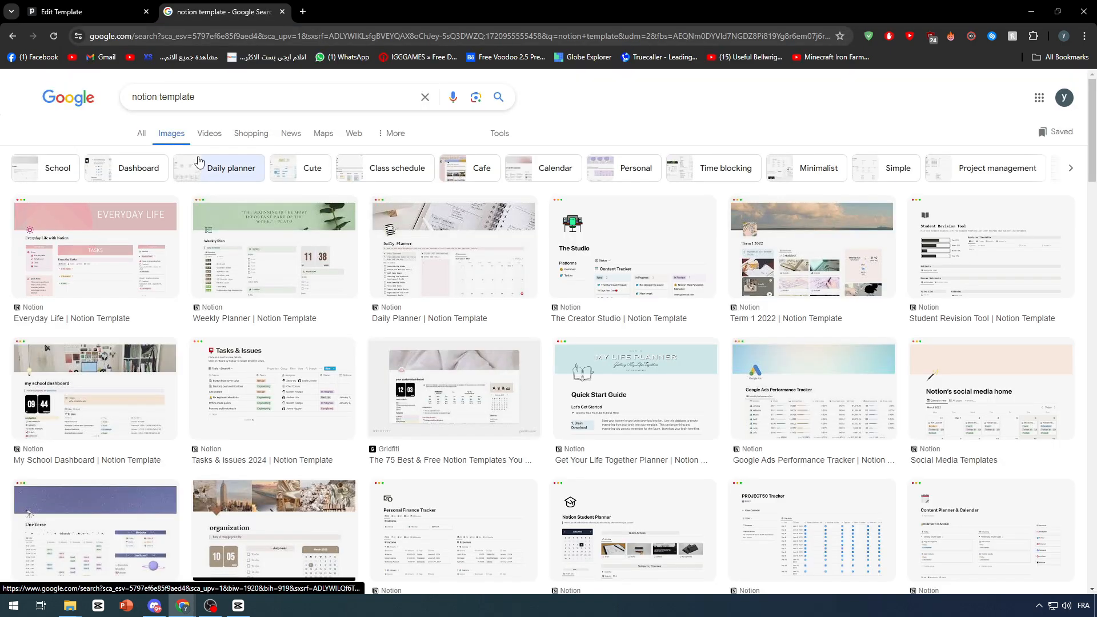
scroll(392, 199, down, 6)
scroll(348, 193, up, 1)
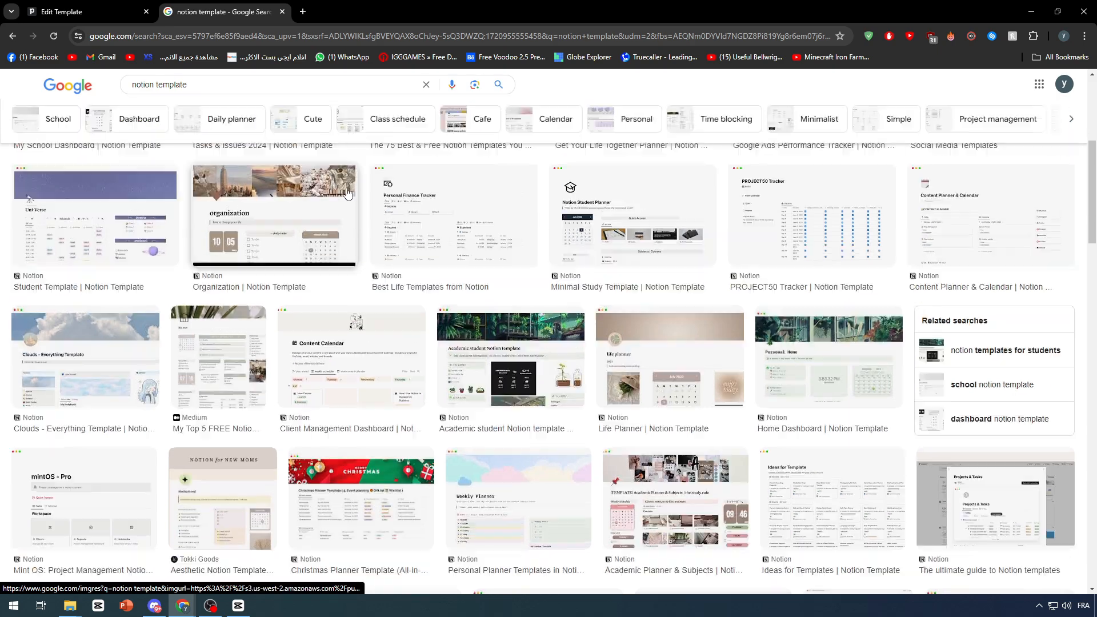
scroll(240, 291, down, 3)
scroll(240, 291, down, 7)
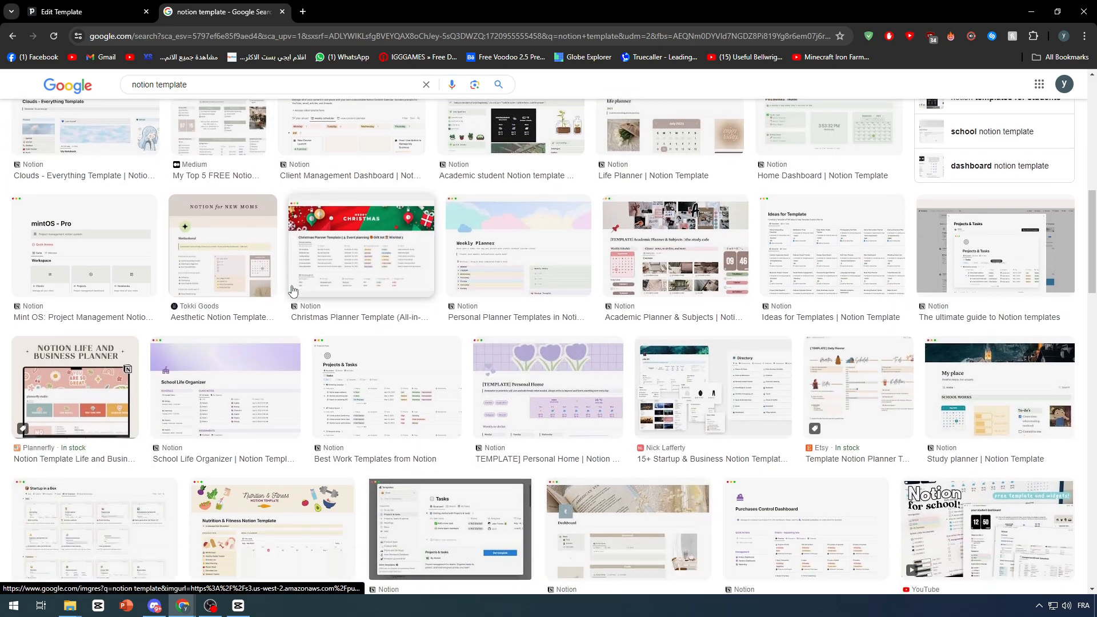
scroll(639, 276, down, 1)
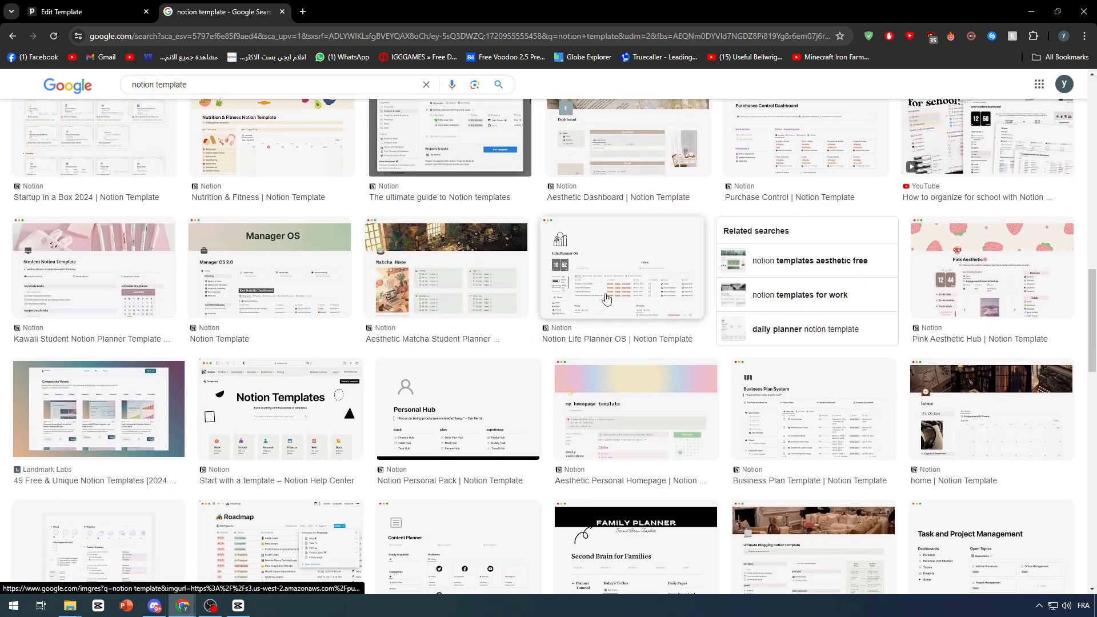
click(454, 275)
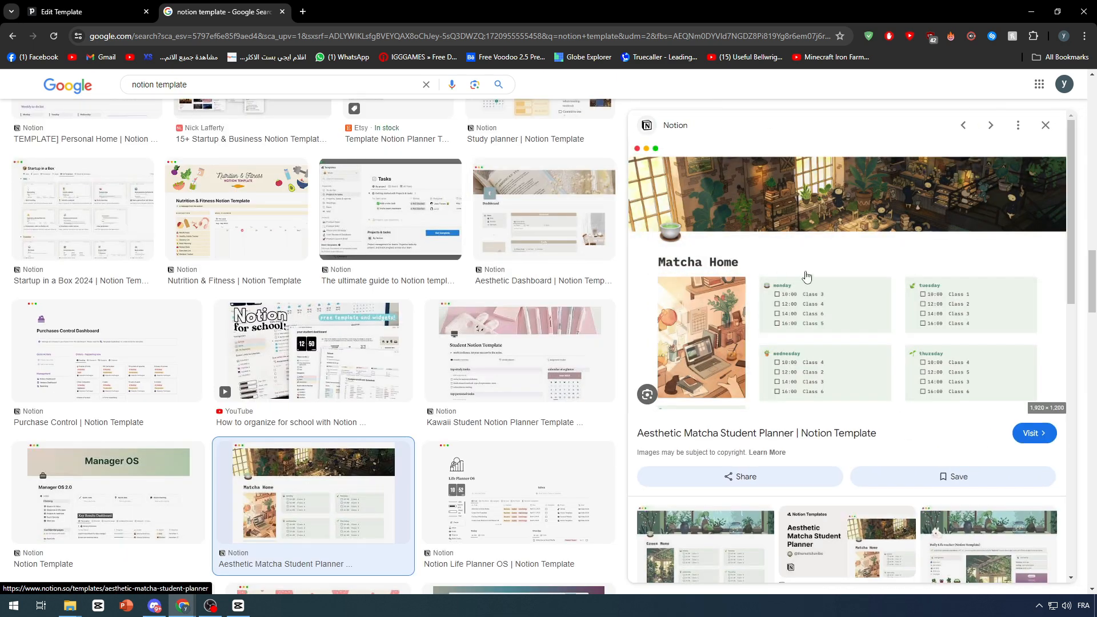
Save the preview image to the Desktop as desktop.png, then go back to the template editor
right_click(780, 268)
click(831, 433)
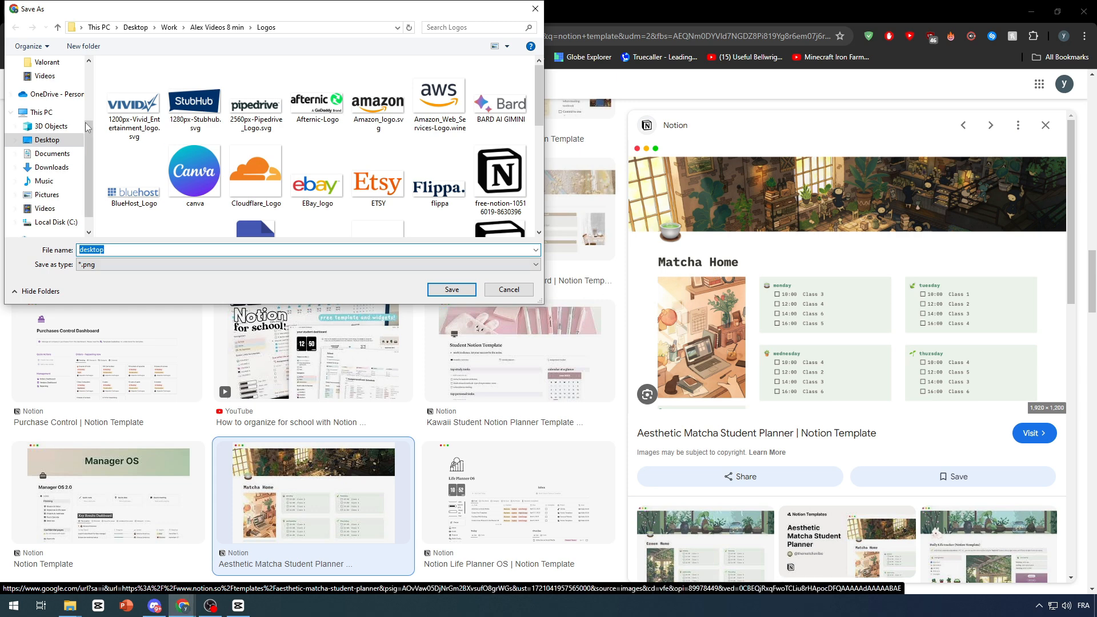
click(72, 141)
click(453, 290)
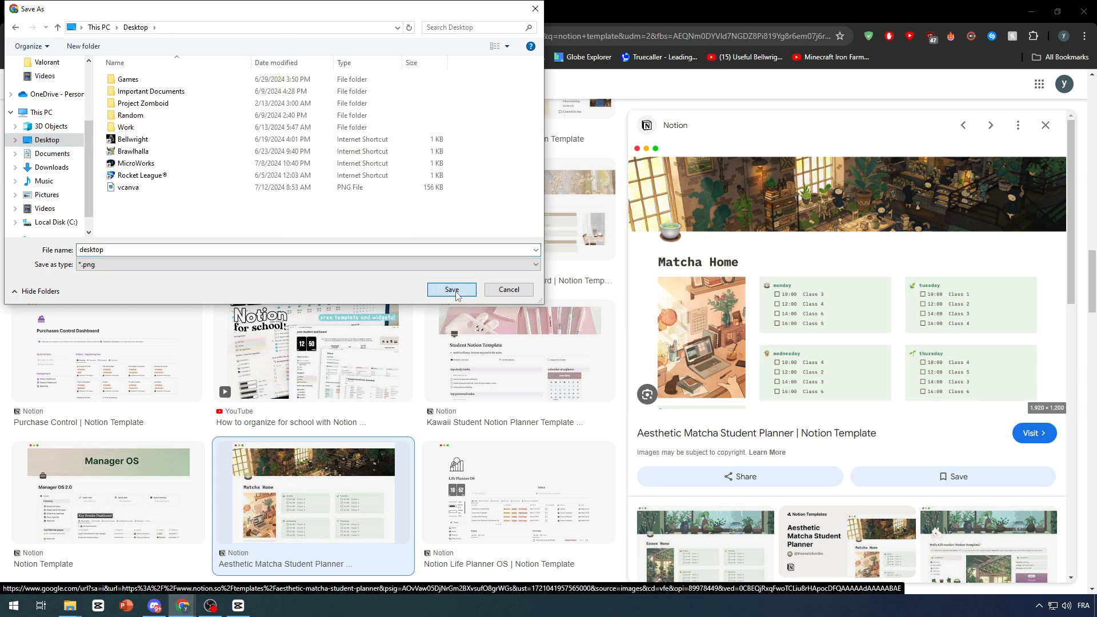
click(98, 7)
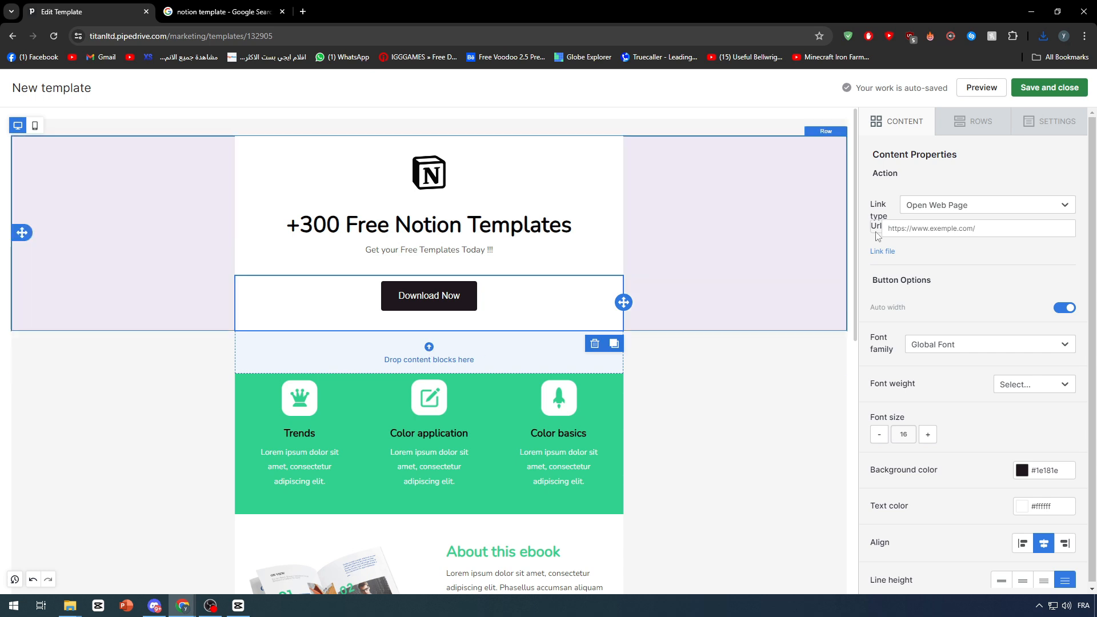
Add an Image block below Download Now and upload desktop.png from the Desktop into it
click(907, 124)
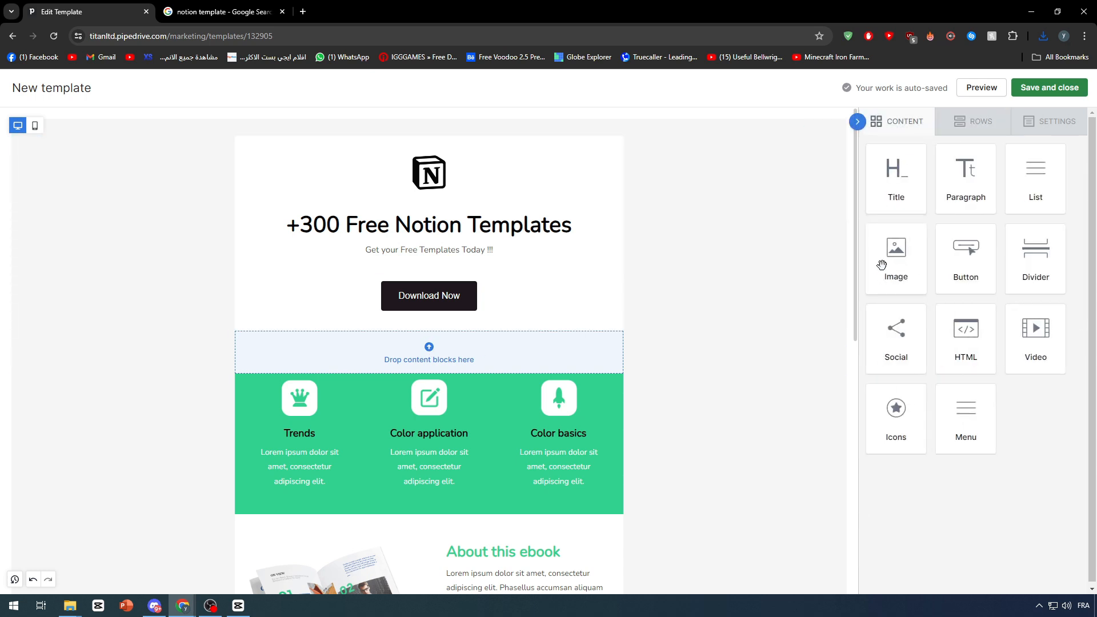
drag(882, 265, 500, 353)
click(429, 407)
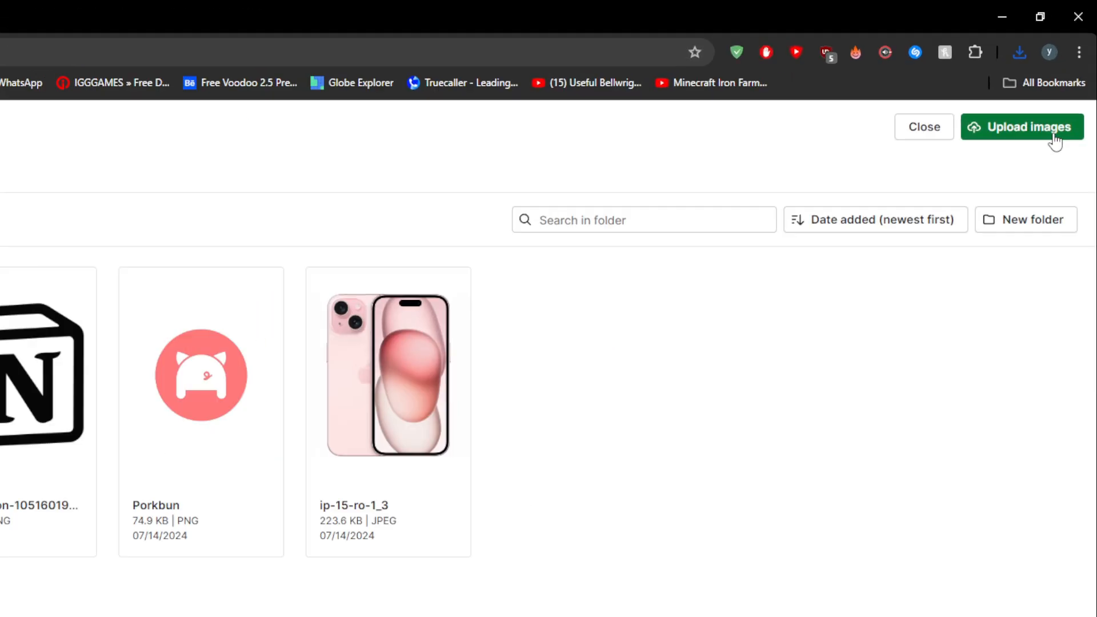
click(1055, 142)
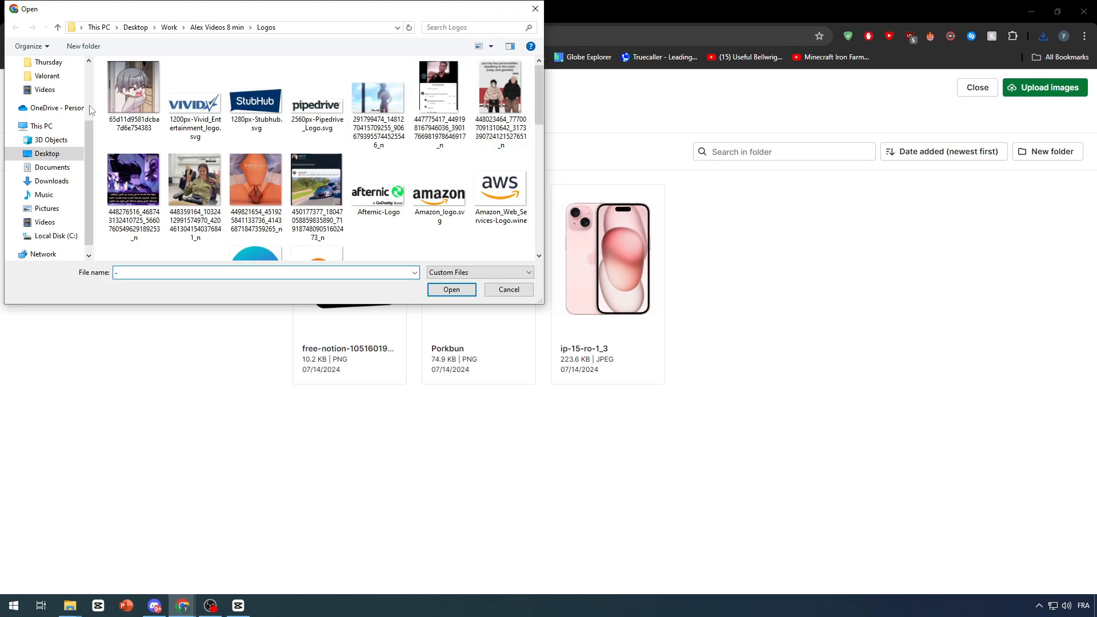
click(62, 160)
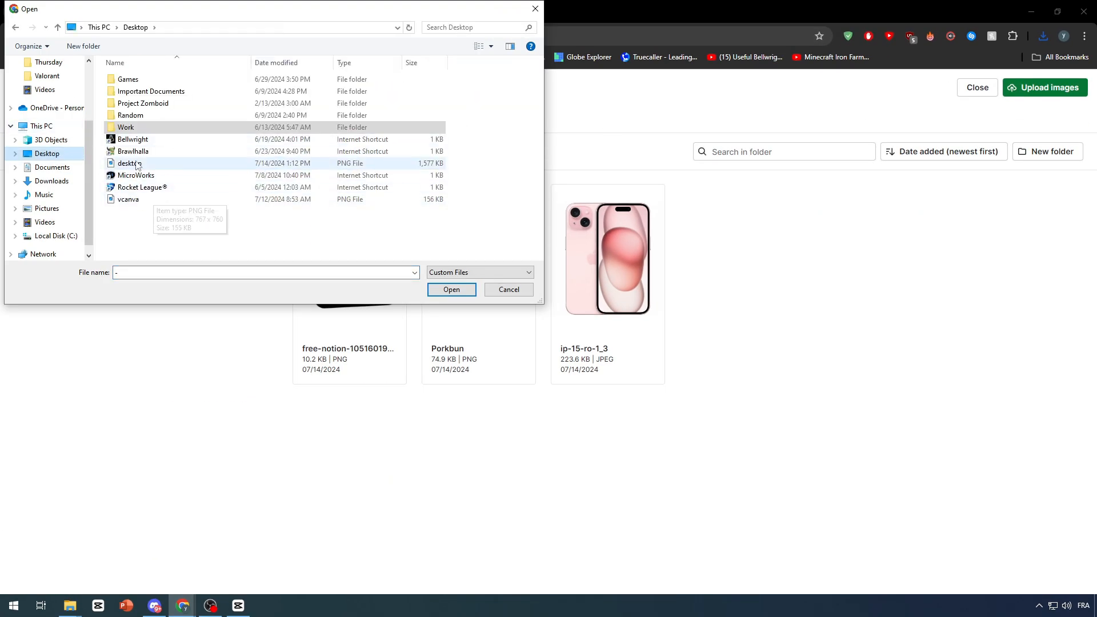
double_click(129, 164)
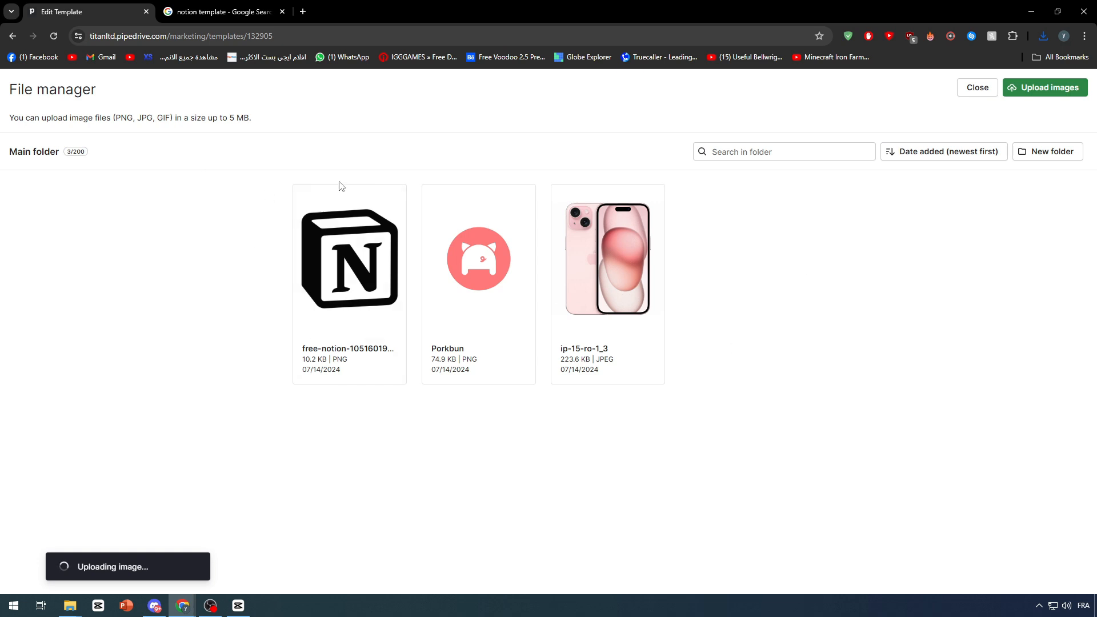
click(355, 284)
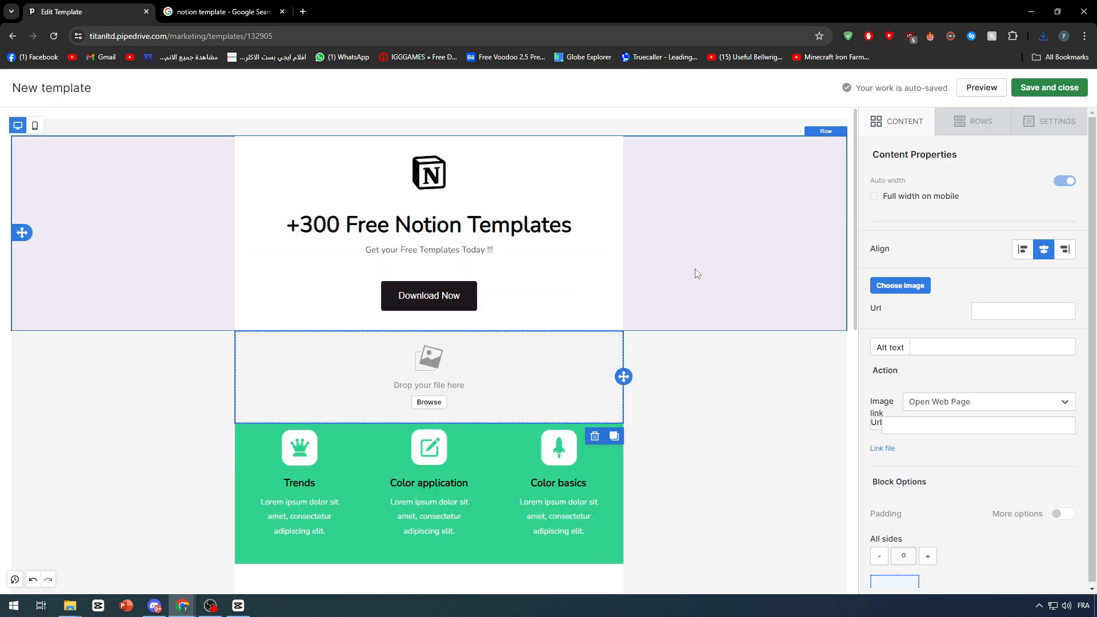
scroll(566, 386, down, 2)
click(690, 306)
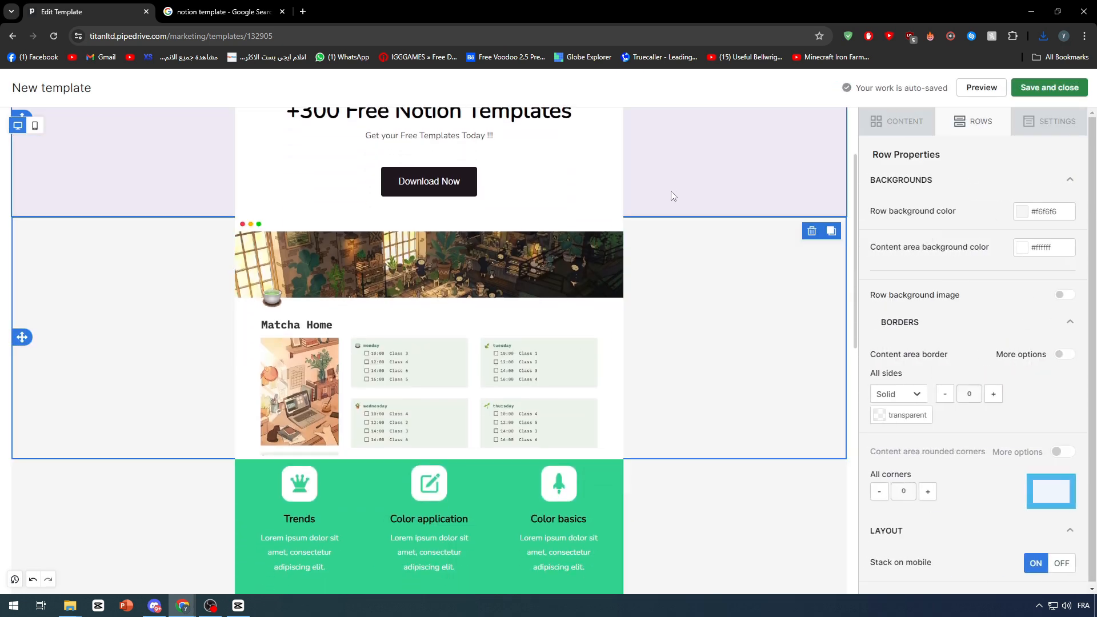
Turn off Auto width and set the screenshot's width to about 85%
click(594, 268)
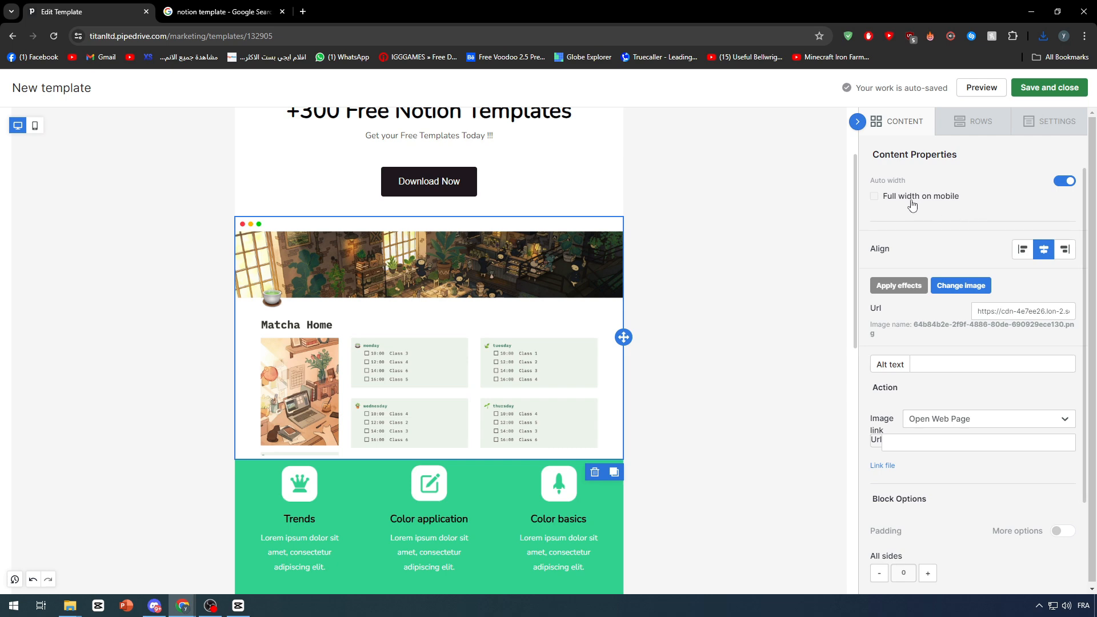
click(1064, 181)
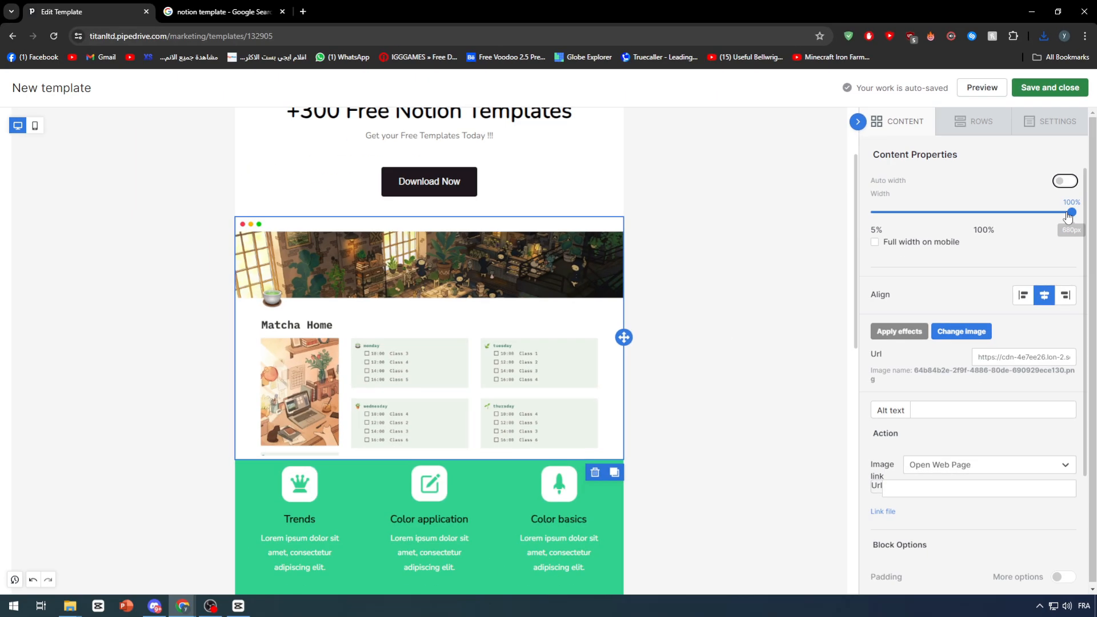
drag(1059, 318, 967, 317)
drag(1010, 211, 1042, 211)
click(686, 232)
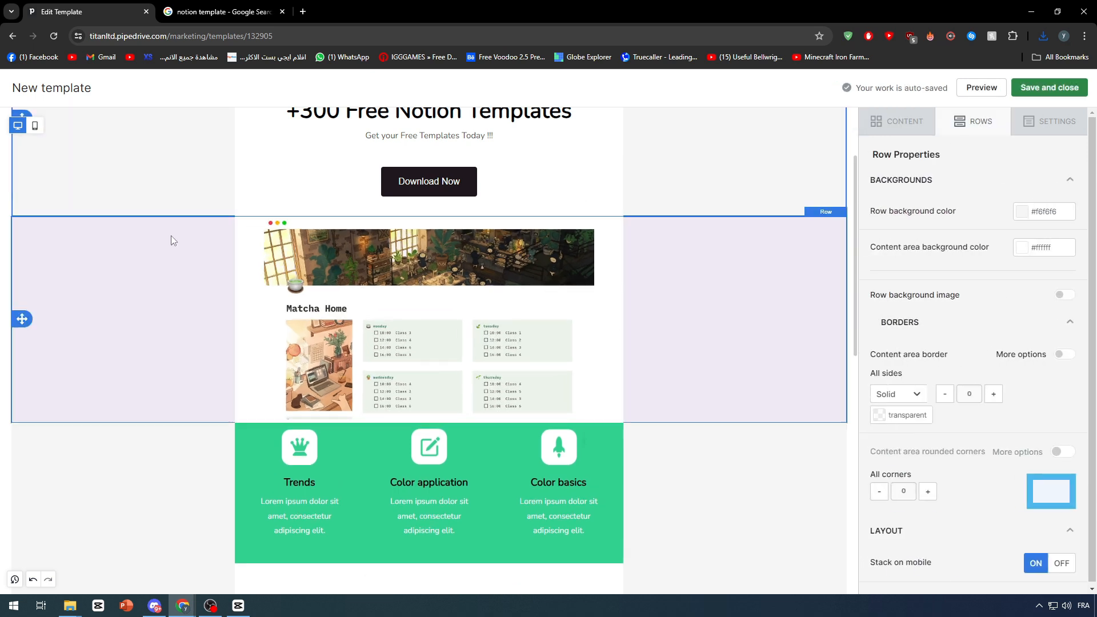
click(283, 282)
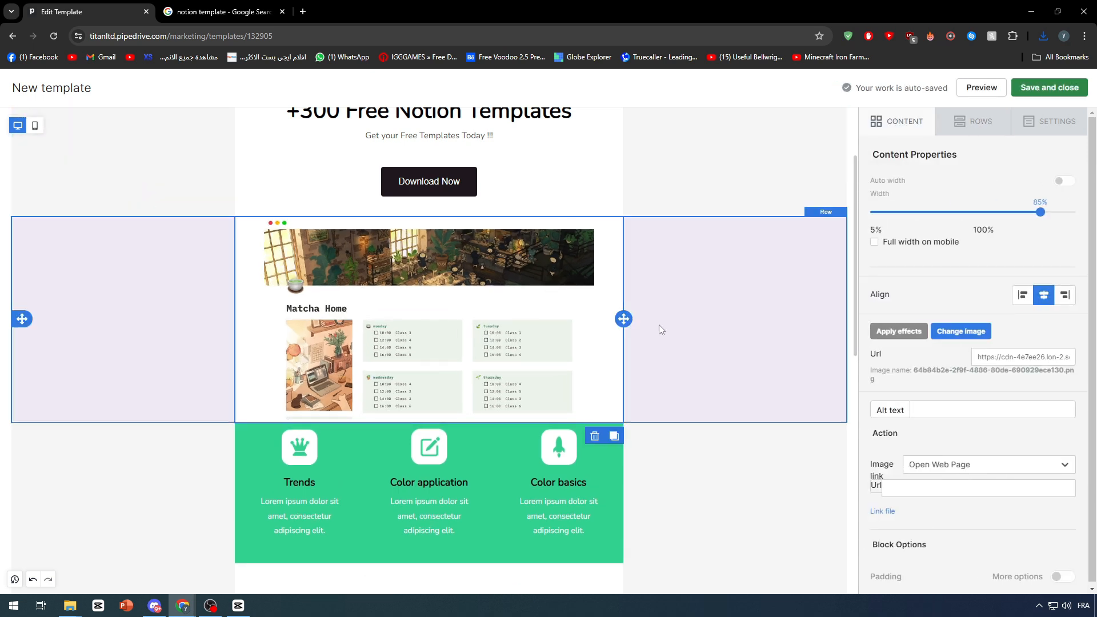
Try more padding around the screenshot, then reset it to 0 on all sides
scroll(893, 462, down, 3)
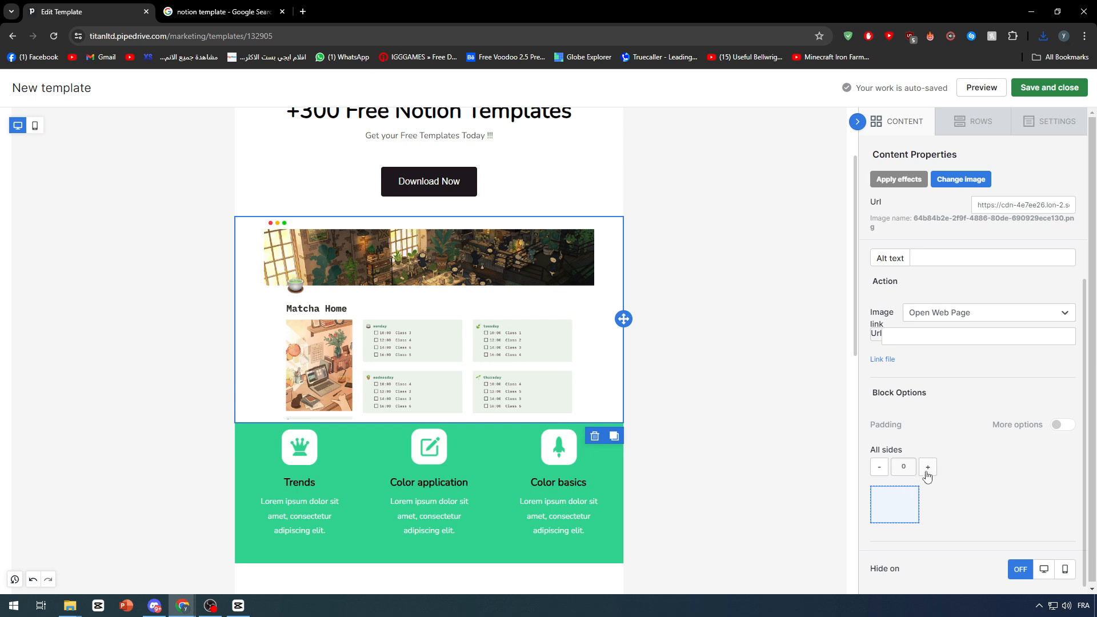
click(927, 469)
click(927, 469)
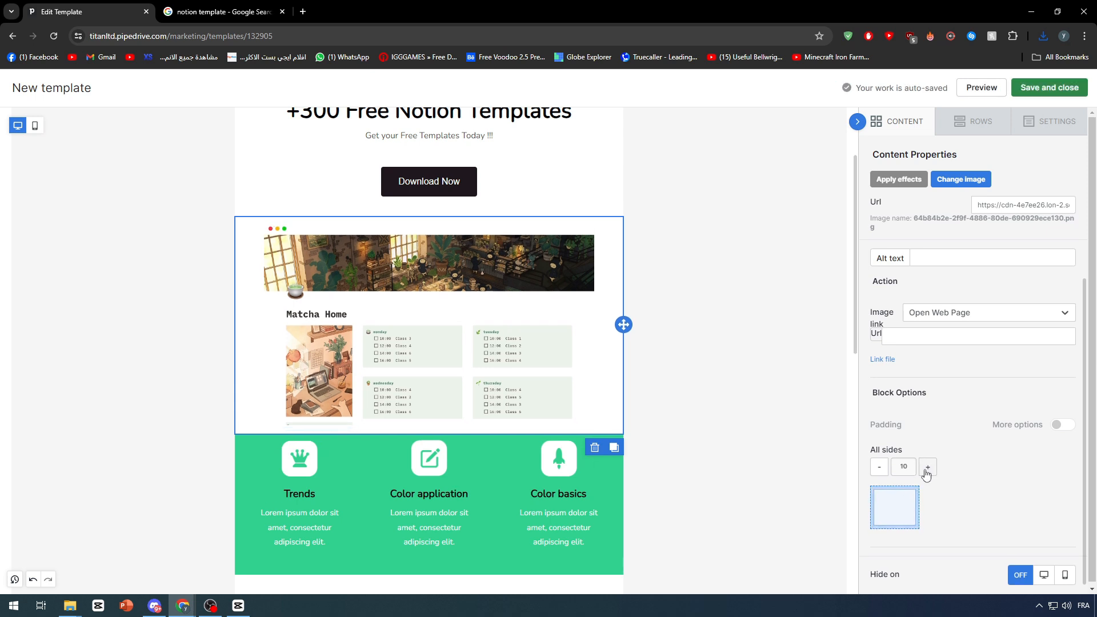
click(879, 470)
click(880, 470)
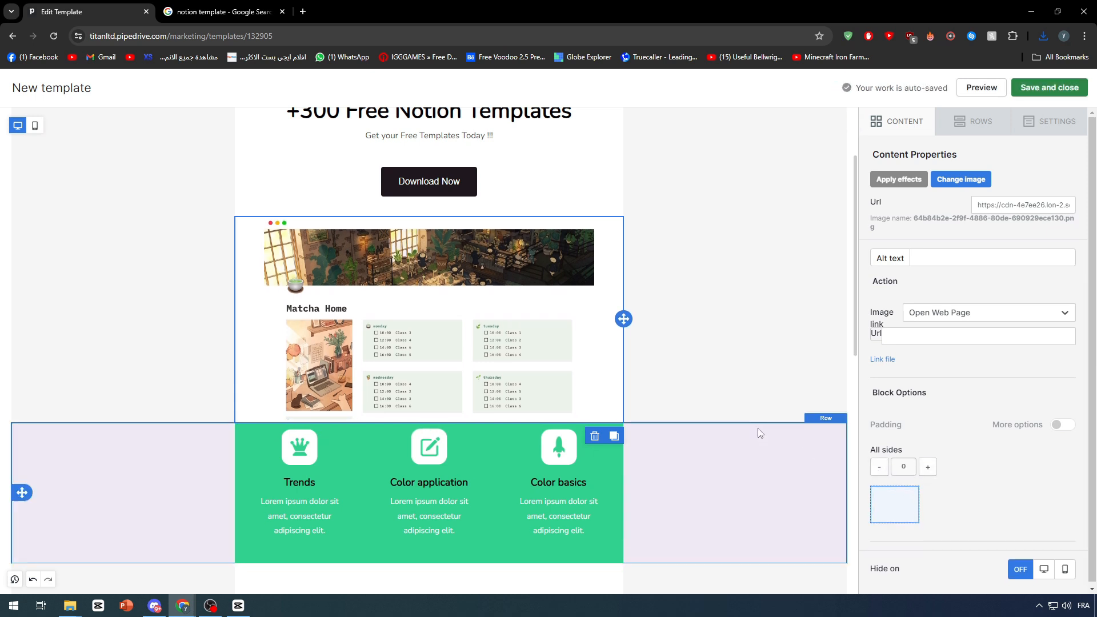
scroll(951, 331, up, 1)
click(979, 128)
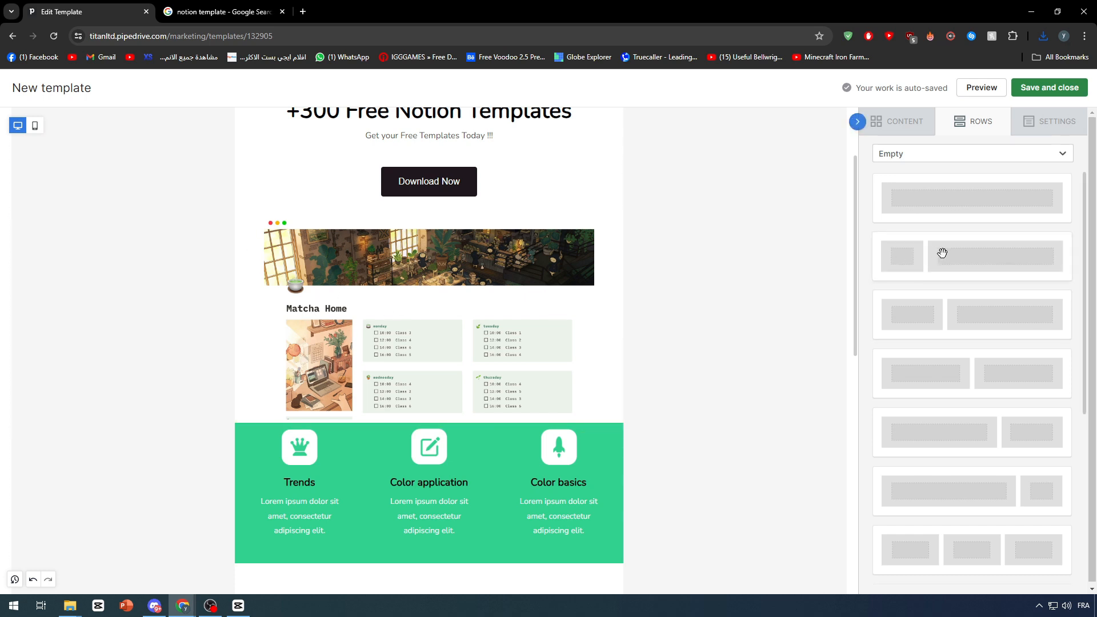
drag(928, 306, 442, 233)
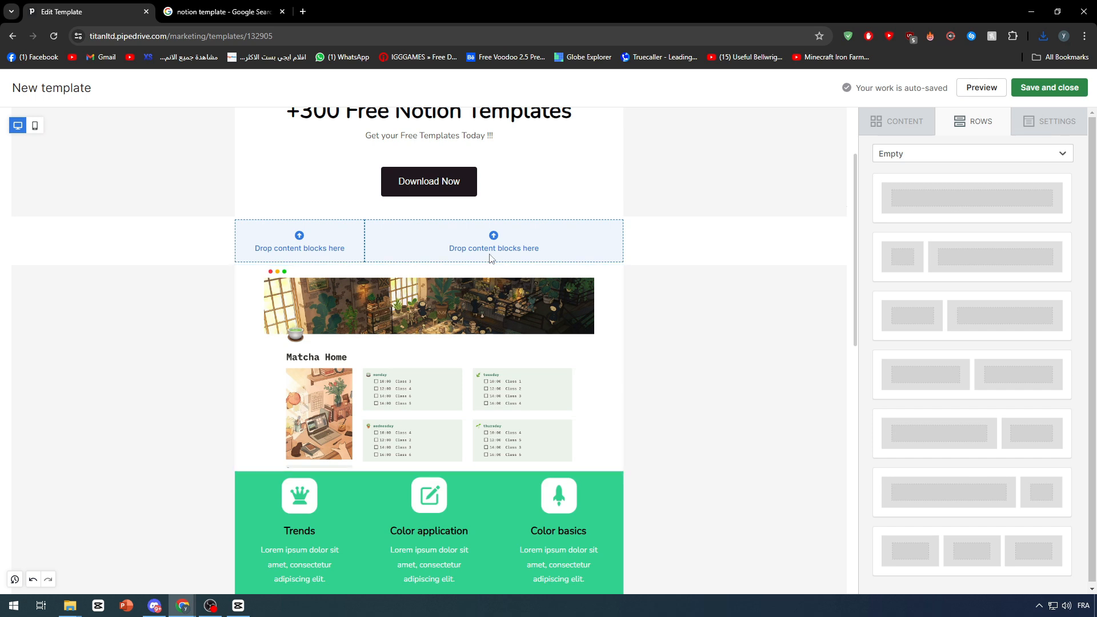
click(777, 253)
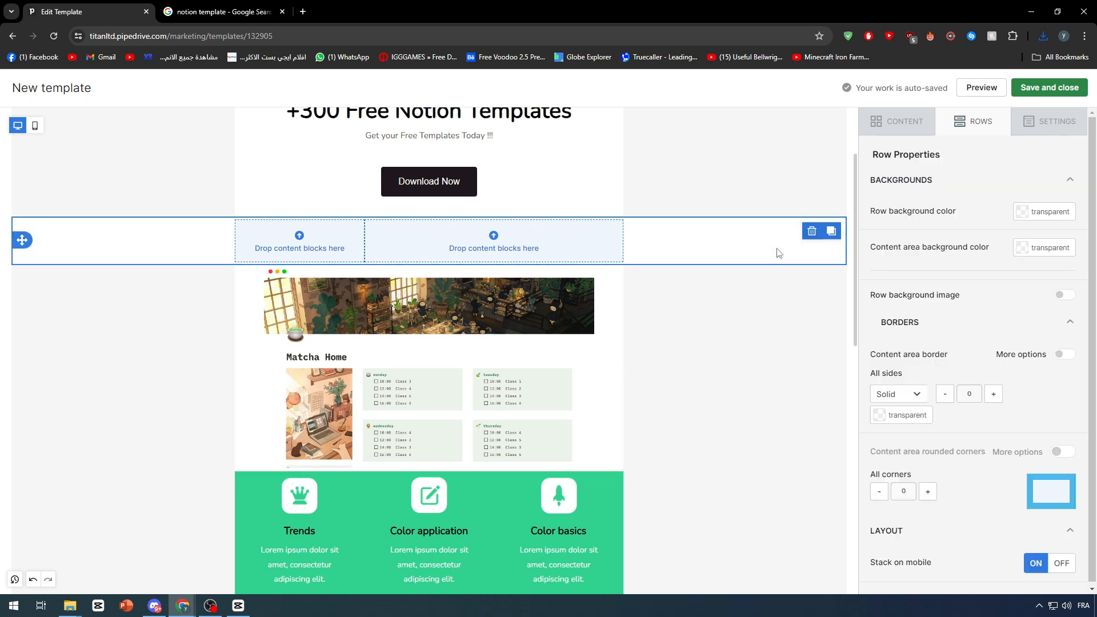
click(811, 232)
click(535, 398)
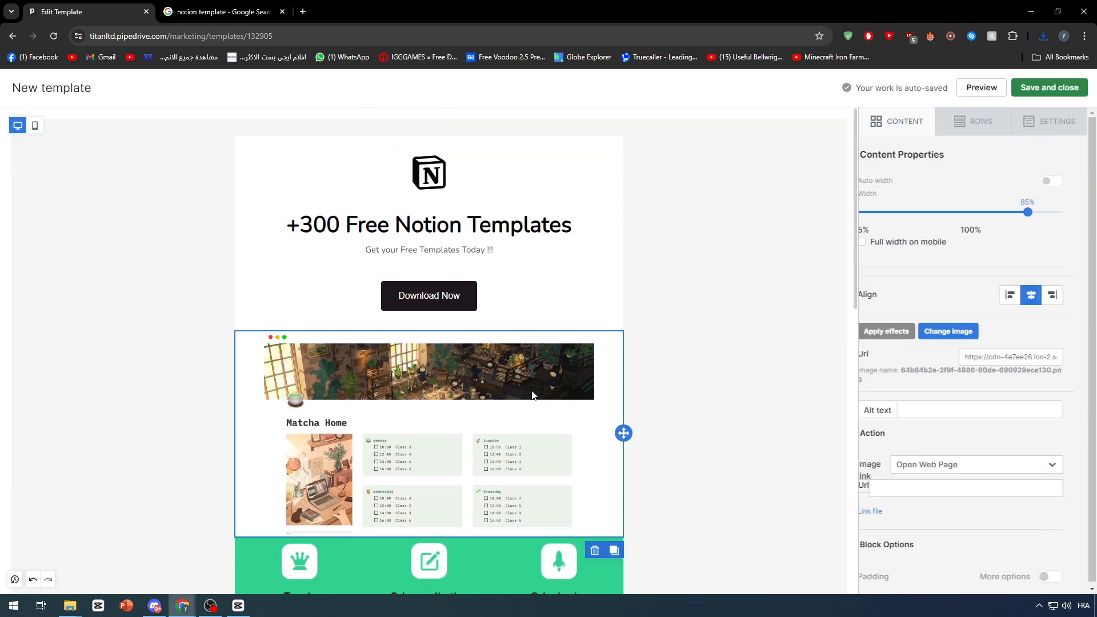
click(171, 318)
scroll(244, 416, down, 2)
click(146, 400)
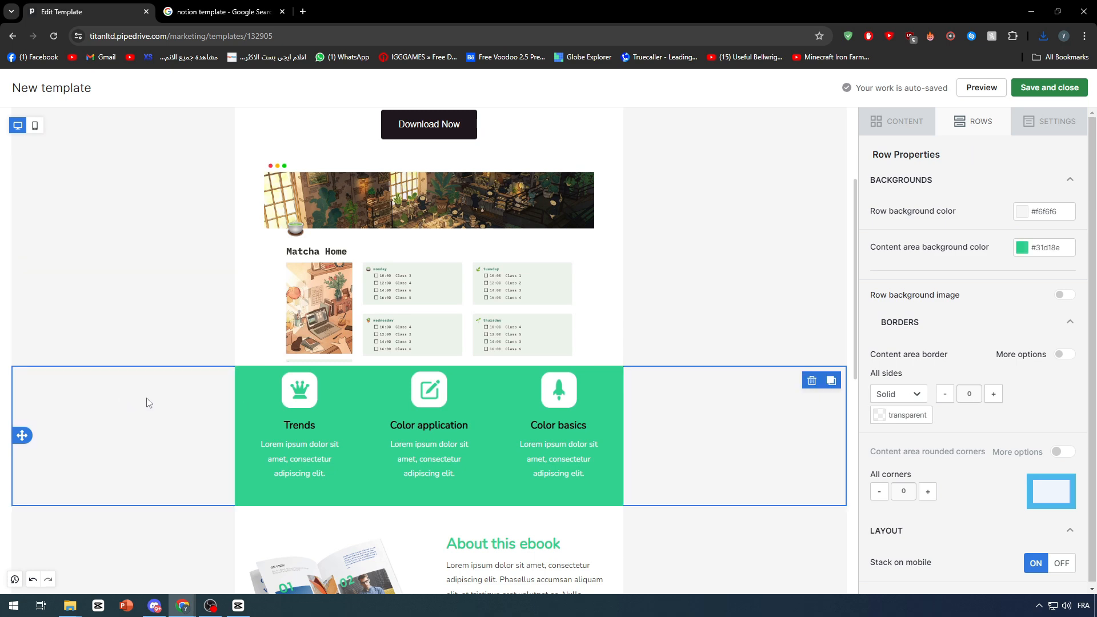
click(298, 399)
Close the image library after the screenshot upload and toggle the icon's More options on and off
click(461, 404)
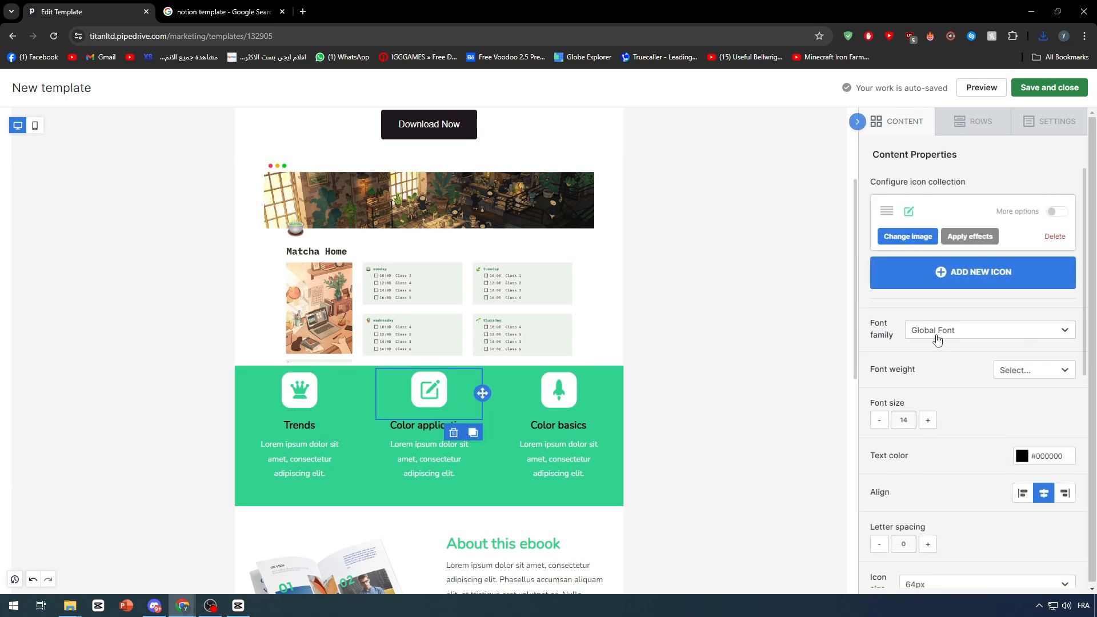
click(908, 216)
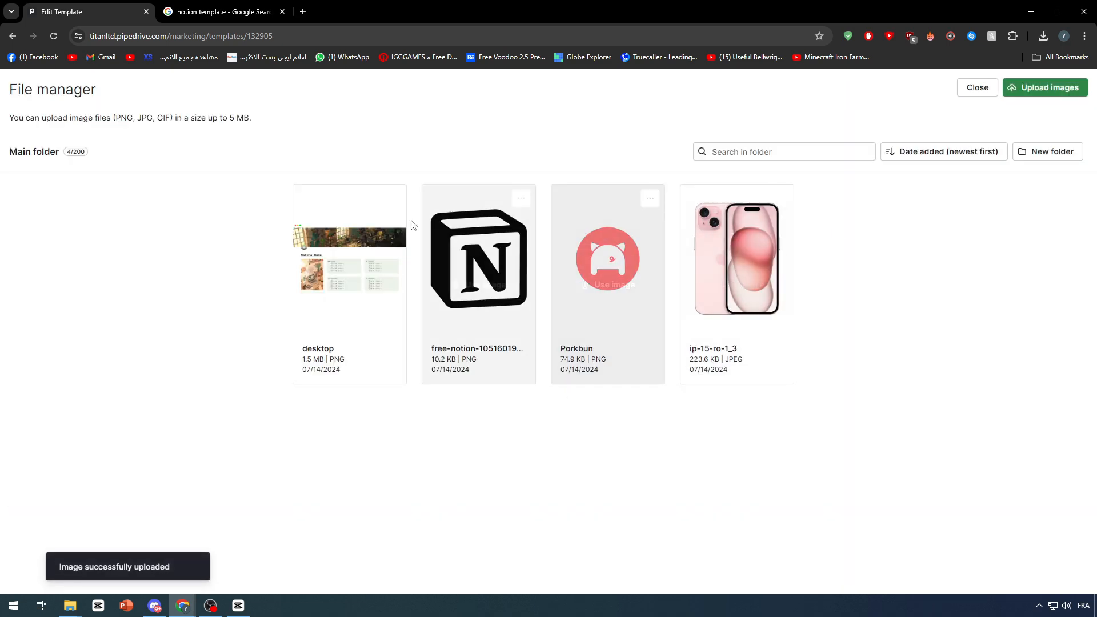
click(981, 90)
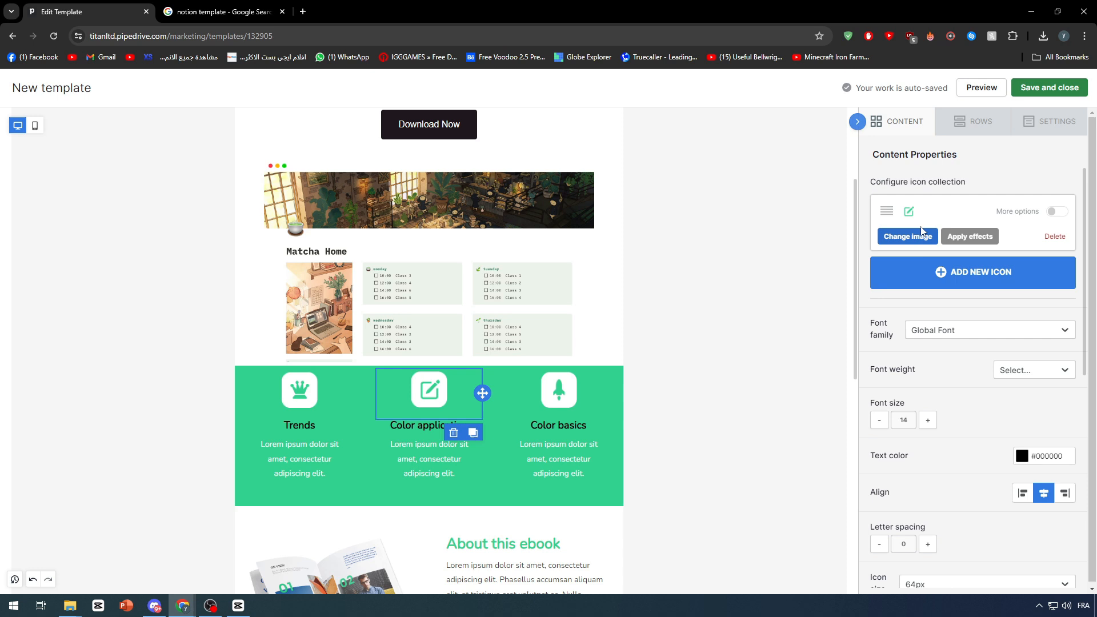
click(1054, 215)
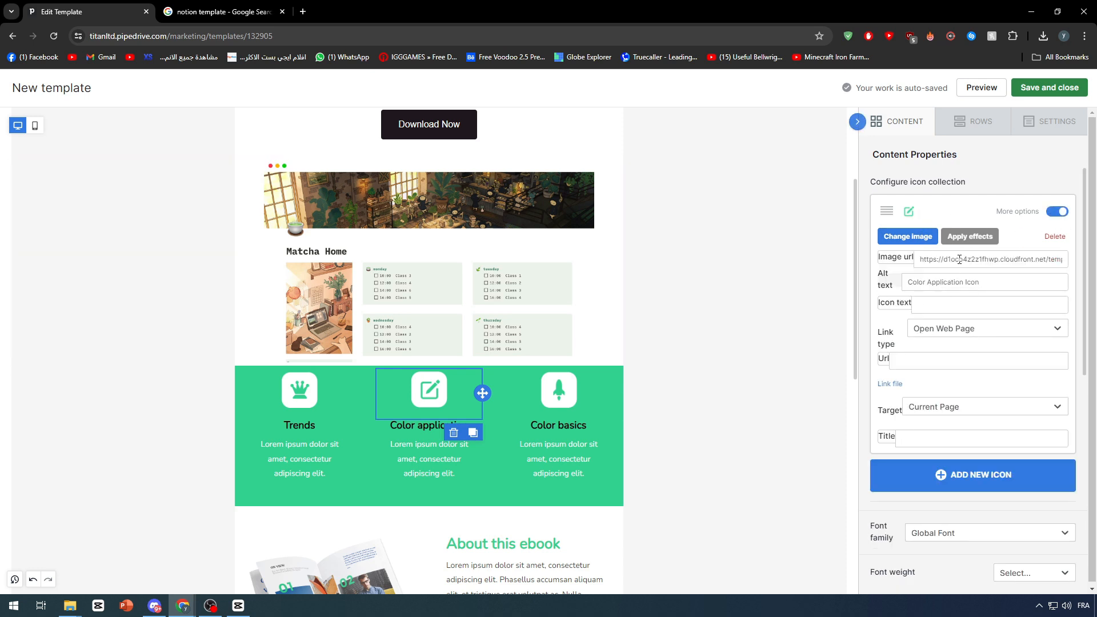
click(1064, 213)
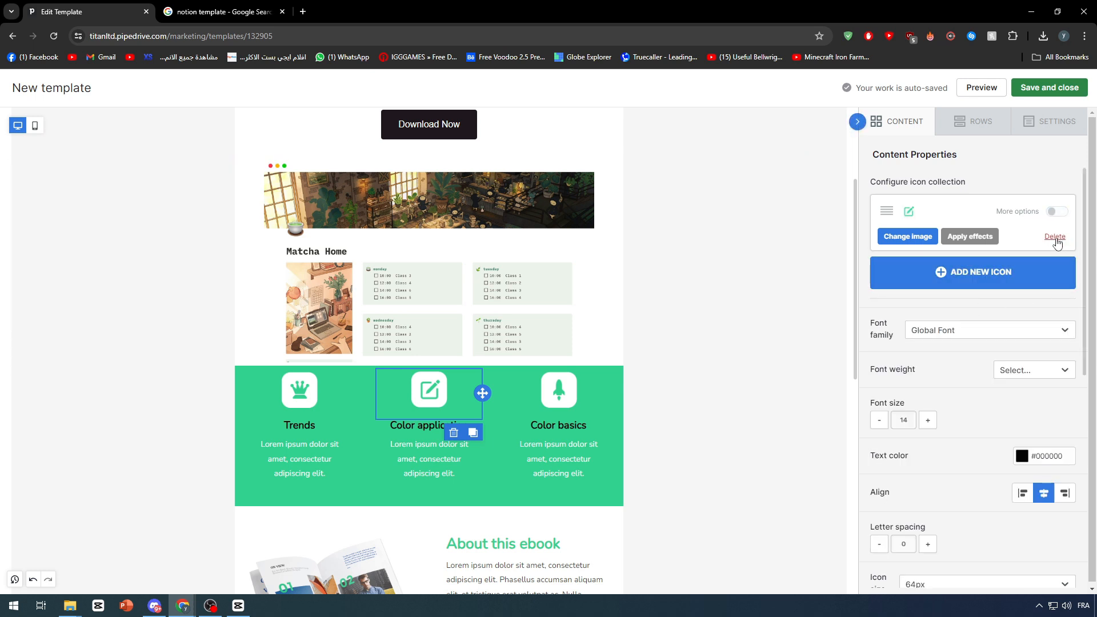
Add a trial star icon to the Color application block, then delete it, leaving one icon
click(955, 280)
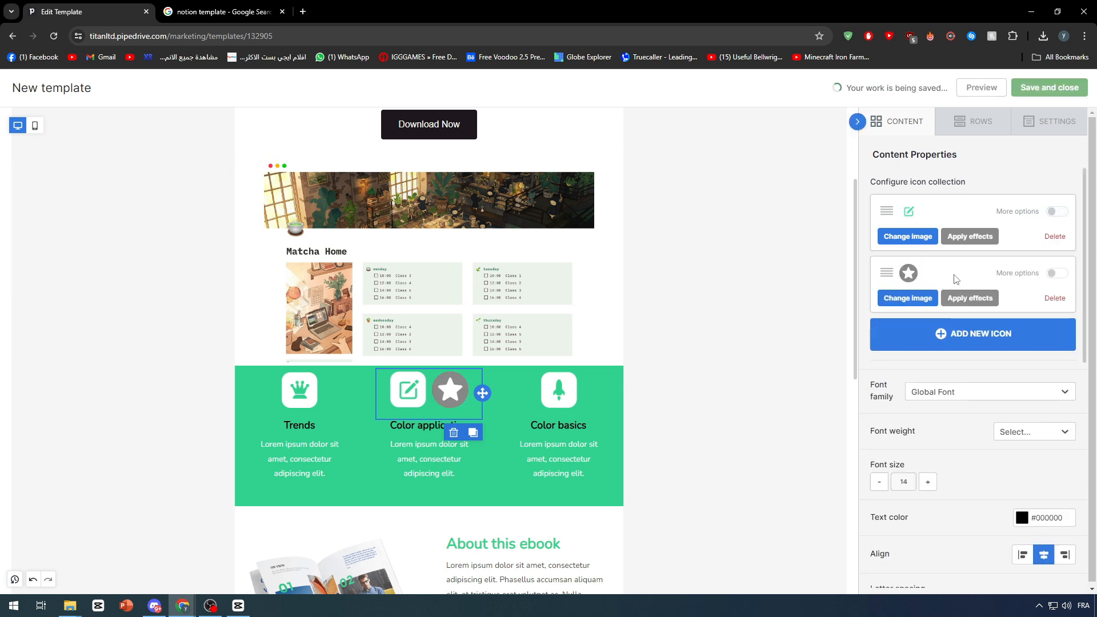
click(908, 275)
click(978, 88)
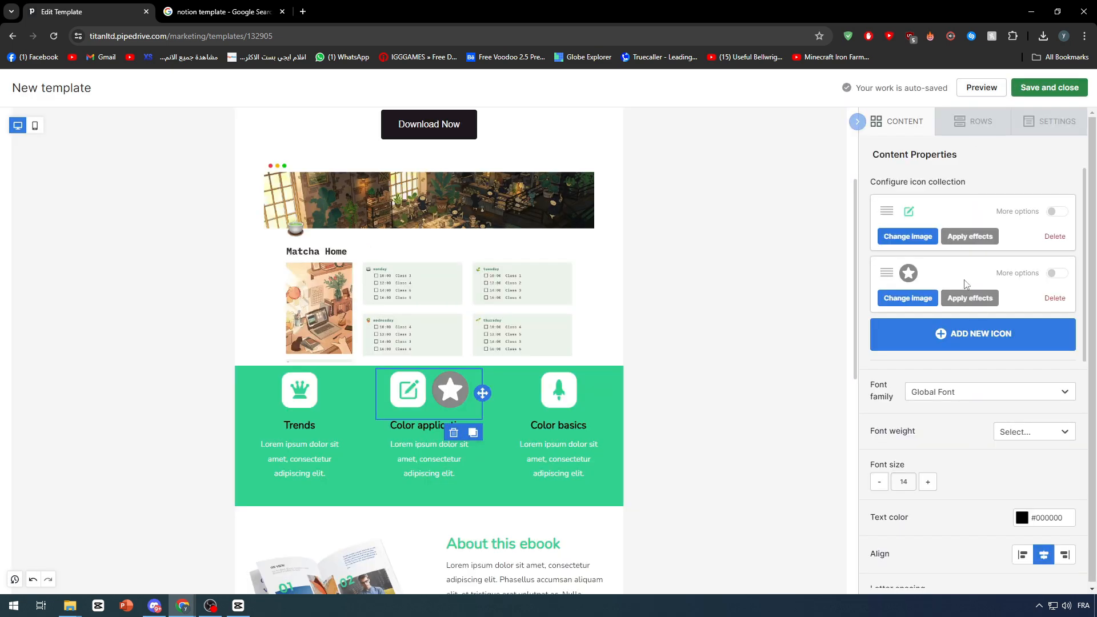
click(1055, 298)
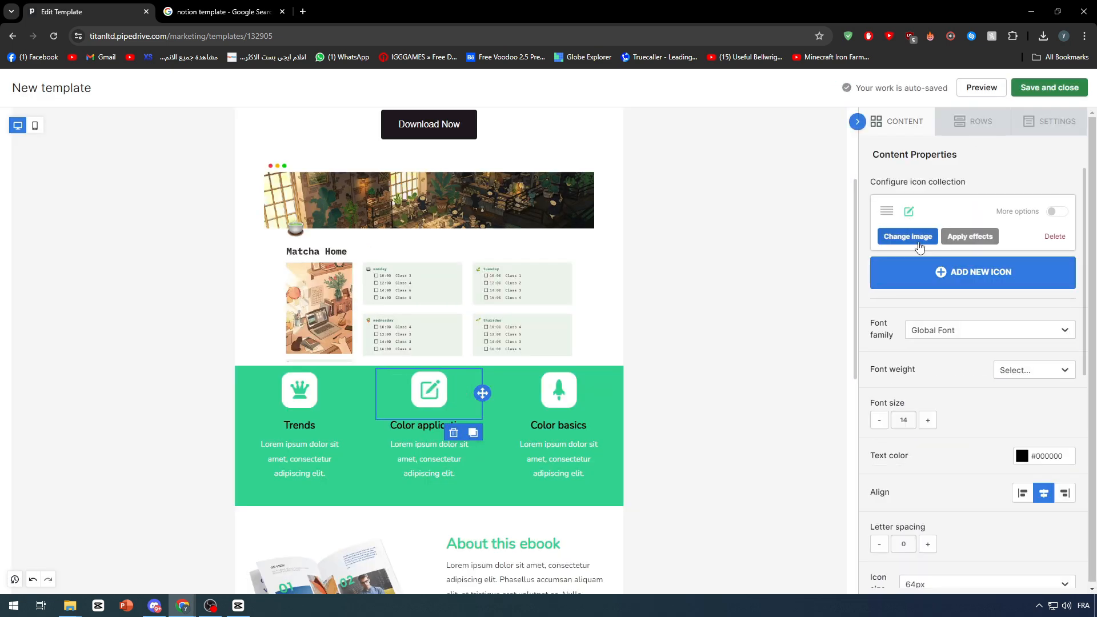
drag(884, 212, 1008, 273)
Scroll the Content Properties panel and select the Matcha Home screenshot row
scroll(994, 392, down, 3)
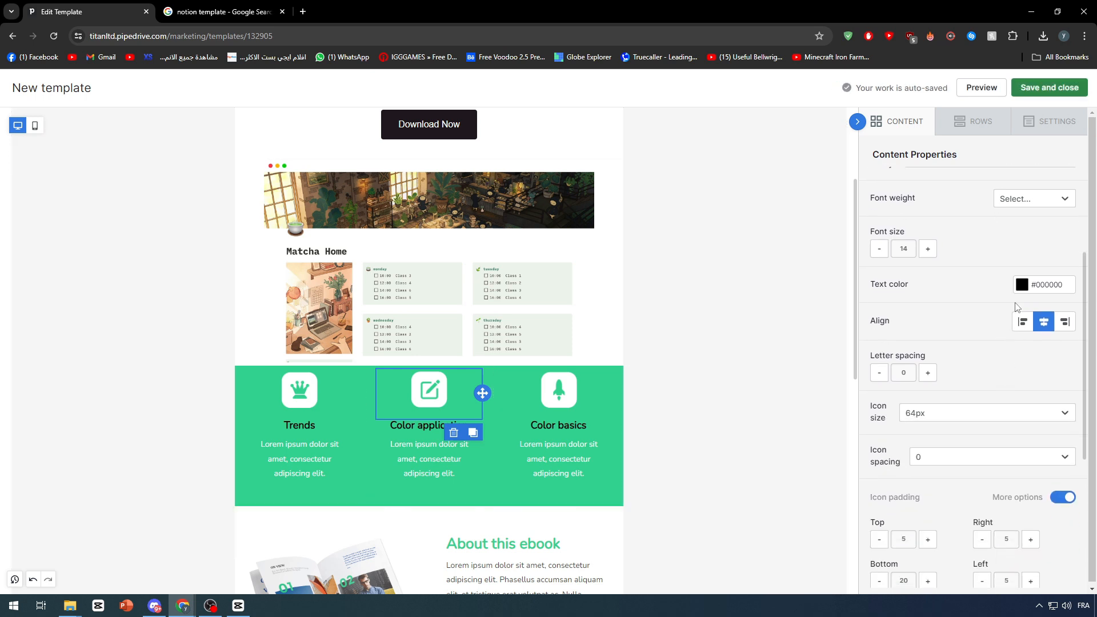
scroll(970, 292, down, 5)
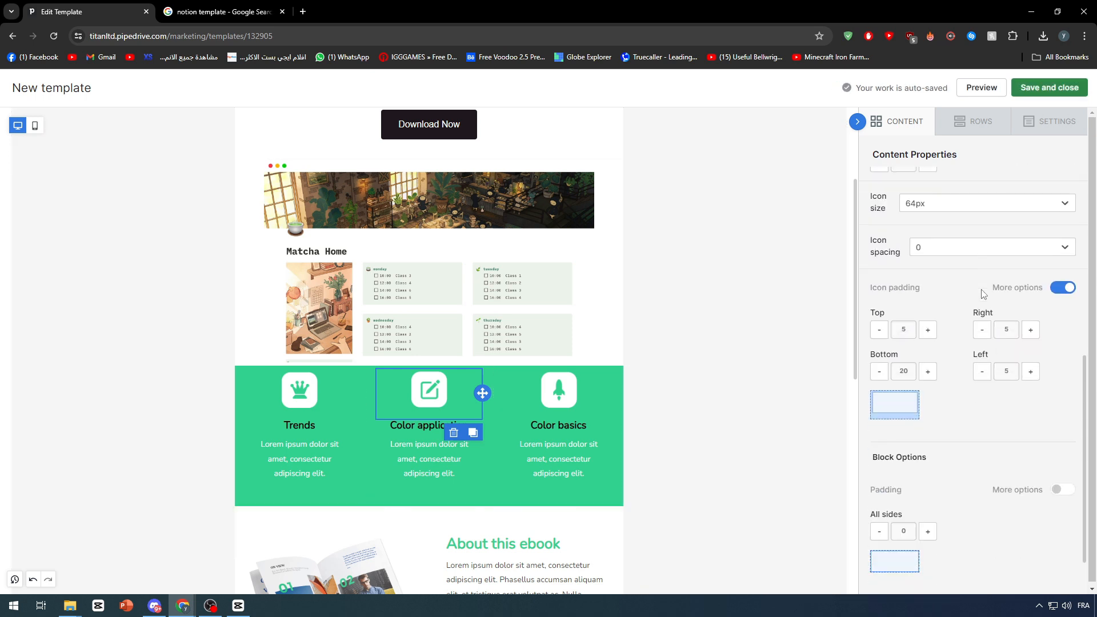
scroll(1020, 302, up, 8)
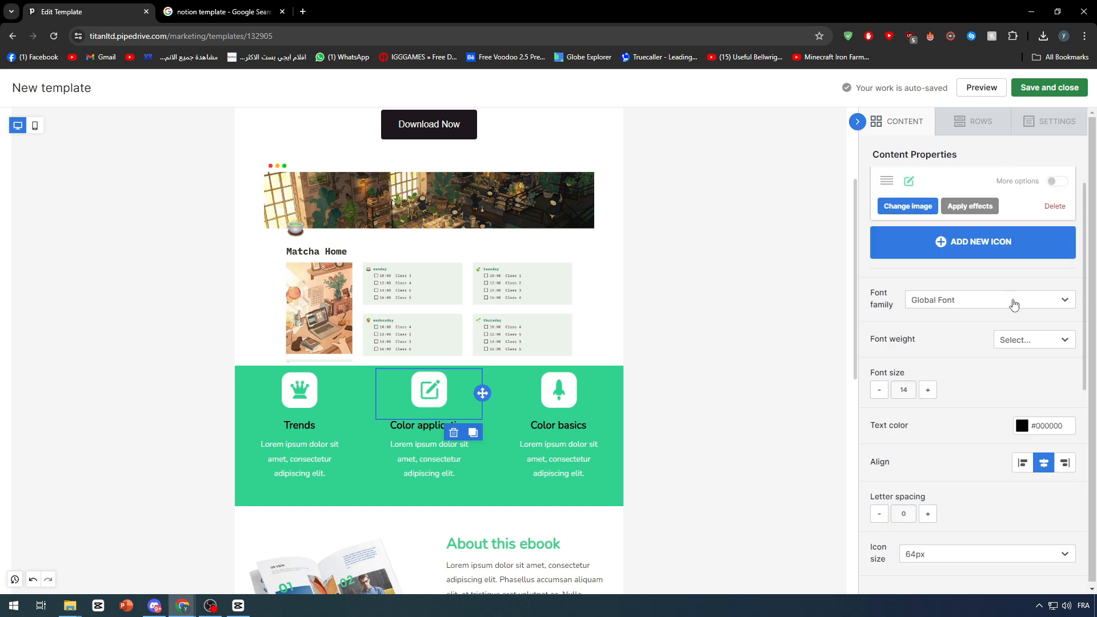
click(754, 297)
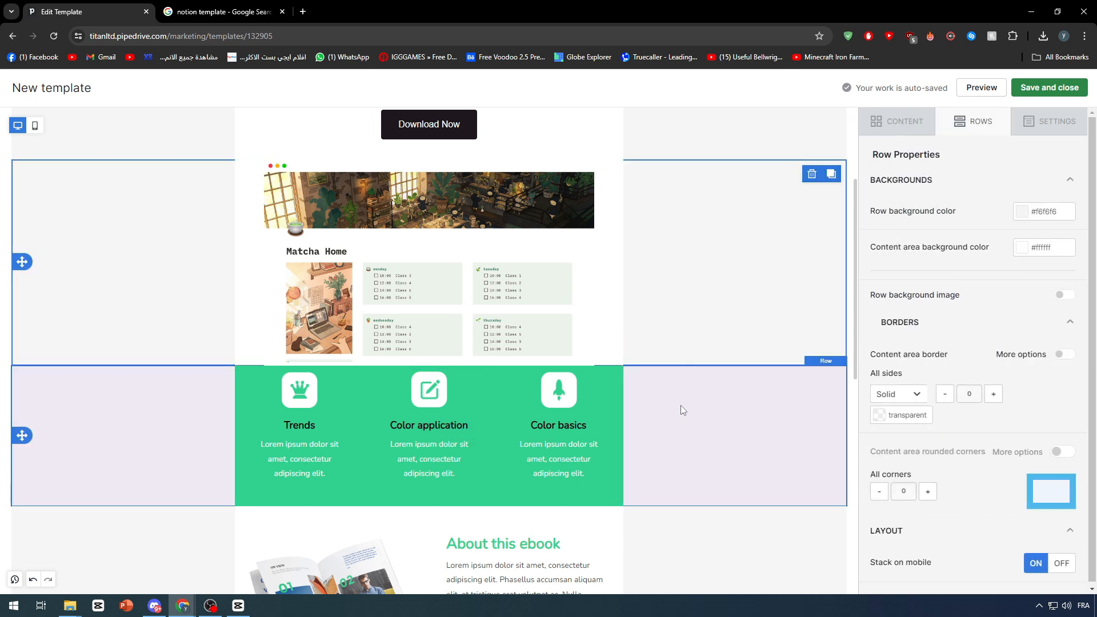
Delete the green divider, its leftover empty block and the About the author row
click(218, 392)
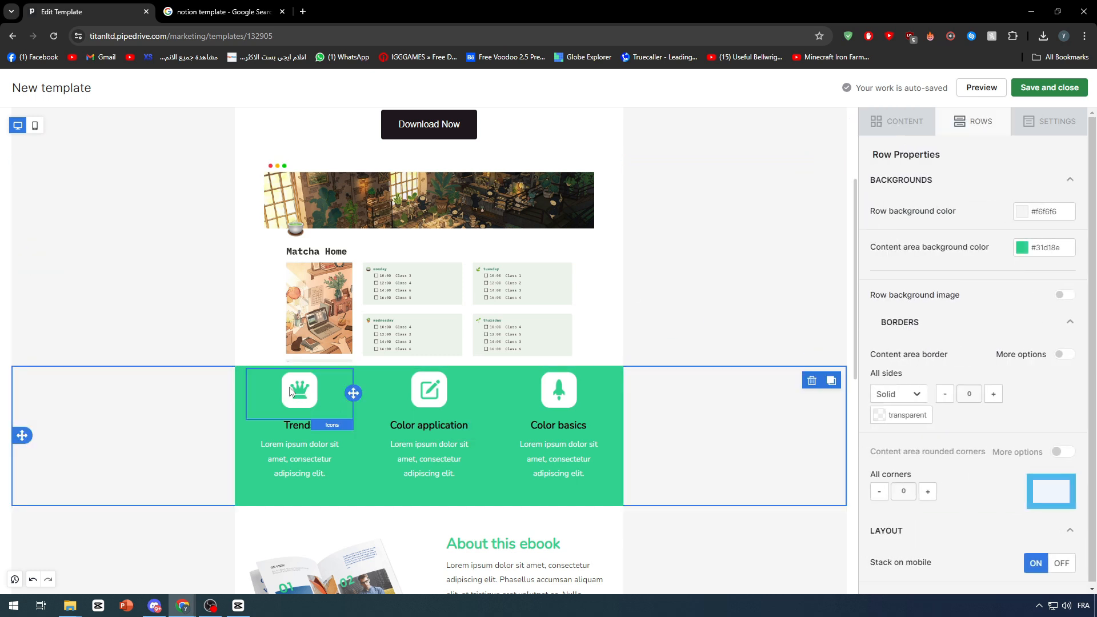
scroll(290, 392, down, 2)
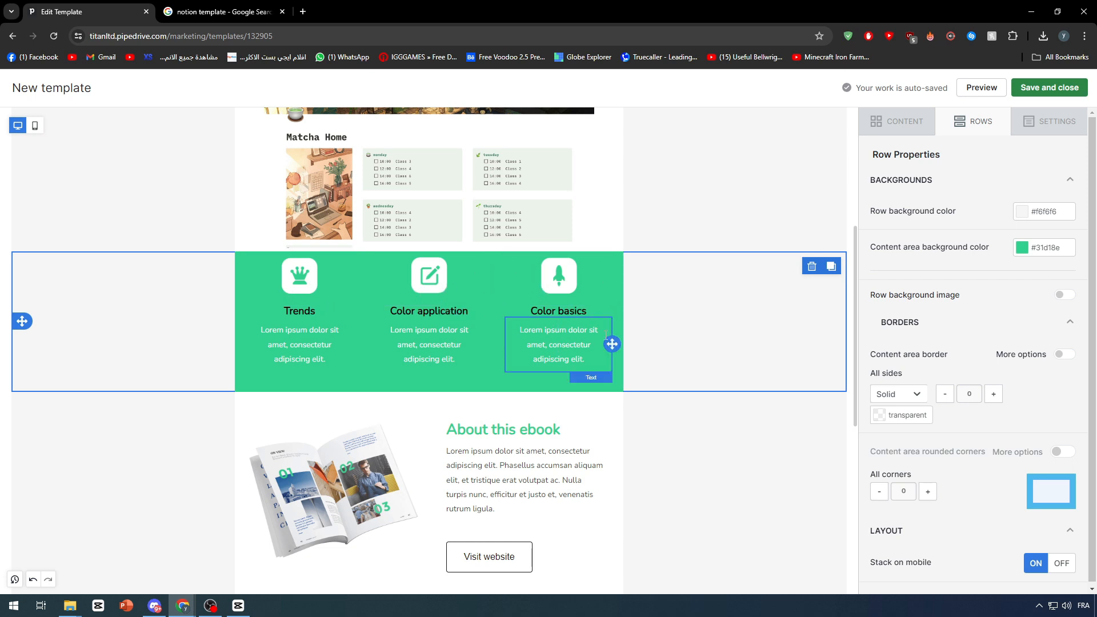
scroll(412, 320, down, 3)
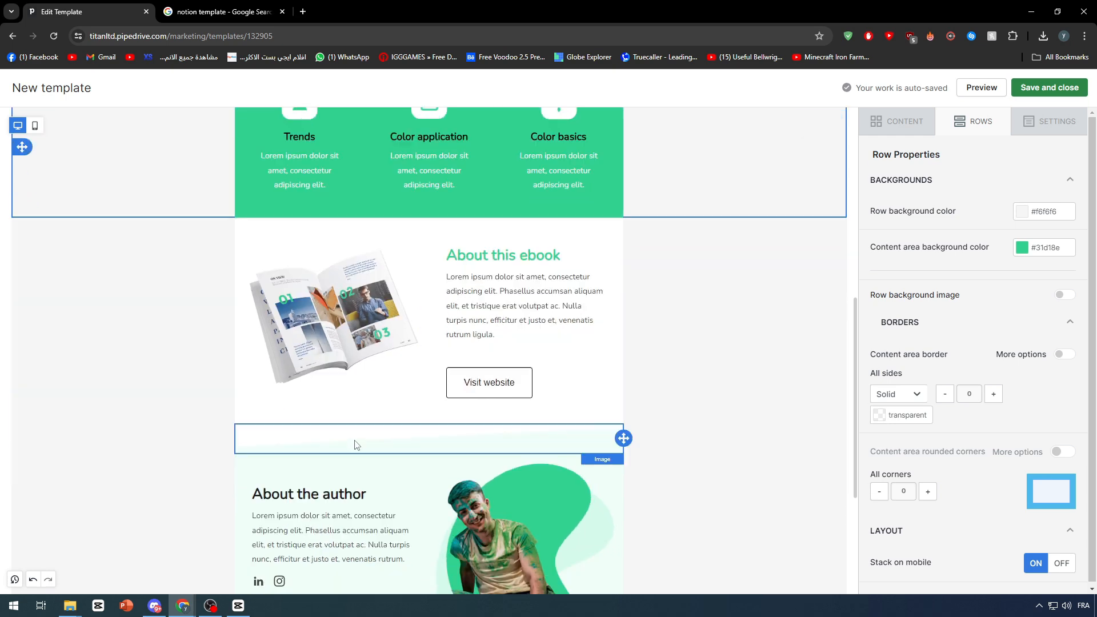
scroll(355, 444, down, 3)
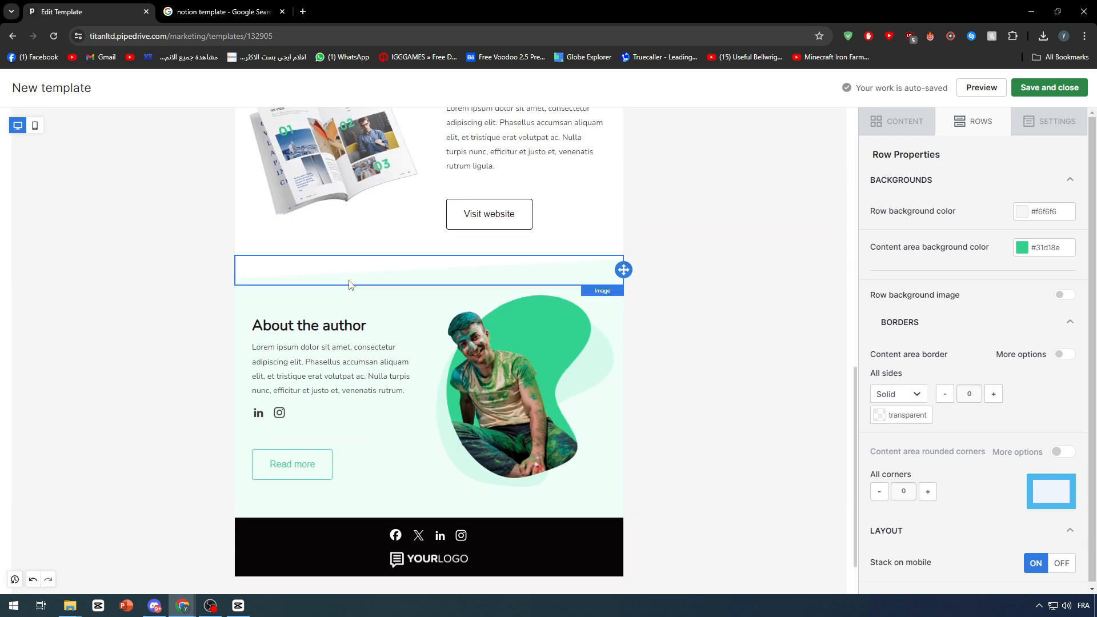
click(351, 279)
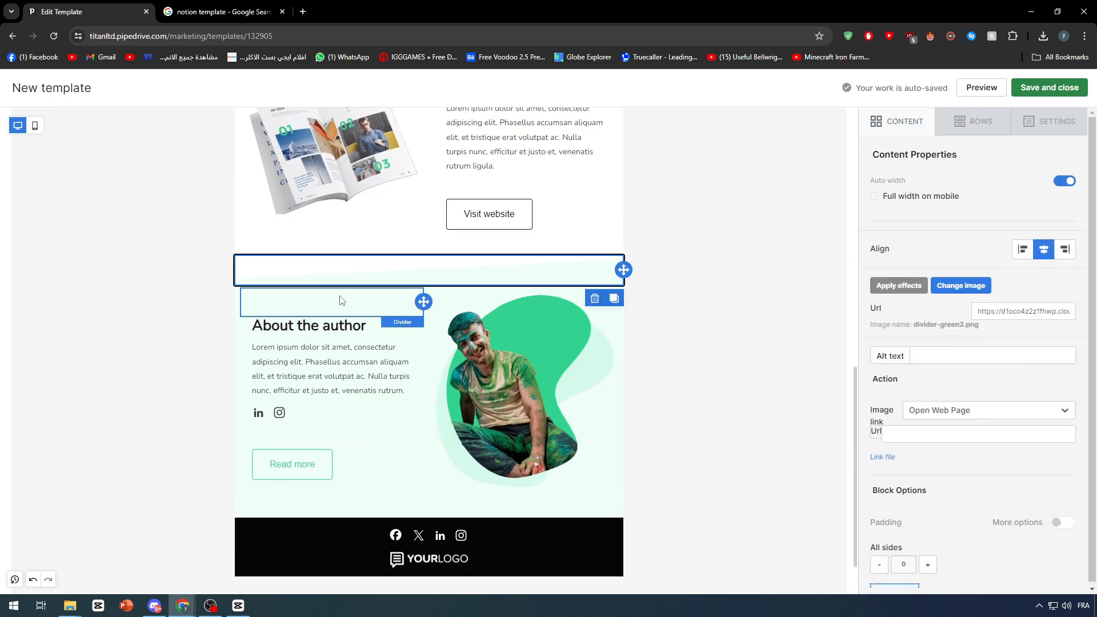
click(594, 299)
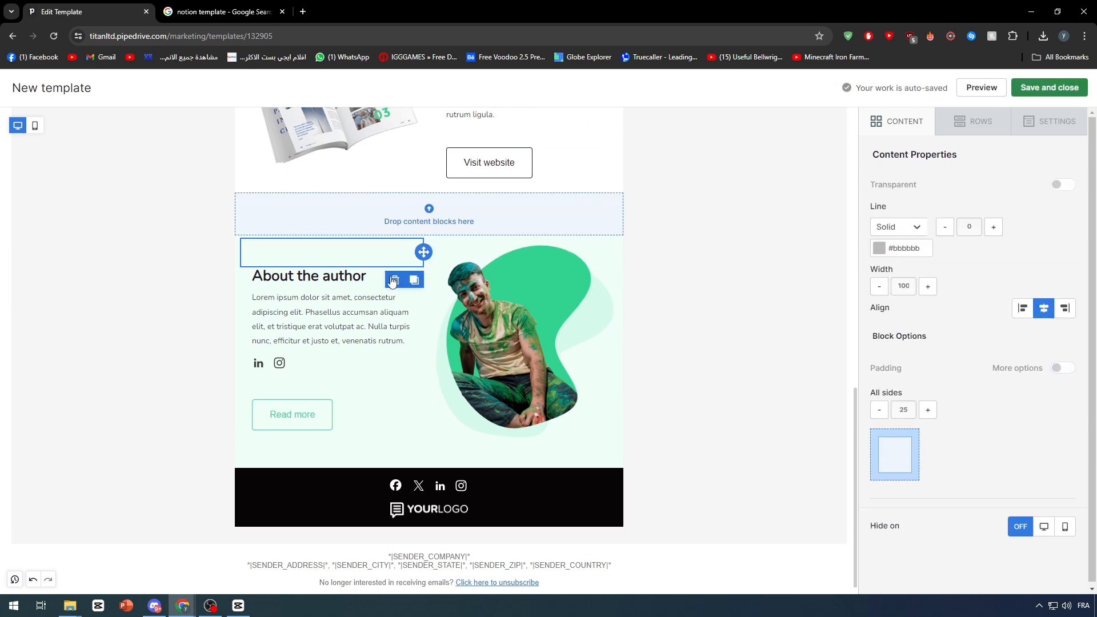
click(395, 279)
click(372, 441)
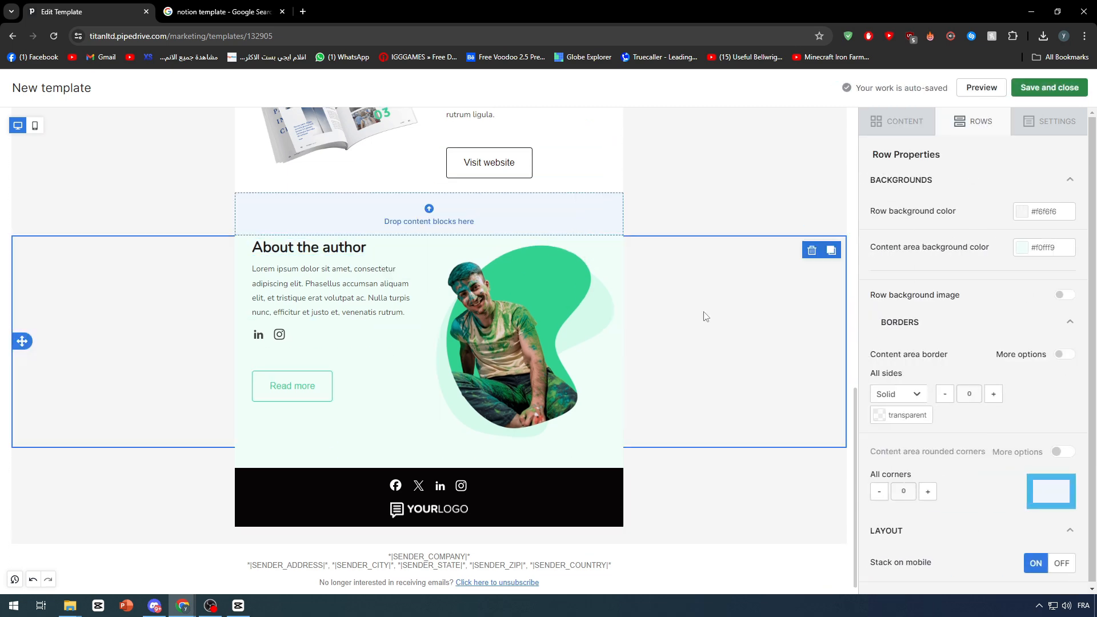
click(815, 255)
Delete the green Trends feature row
scroll(663, 257, up, 5)
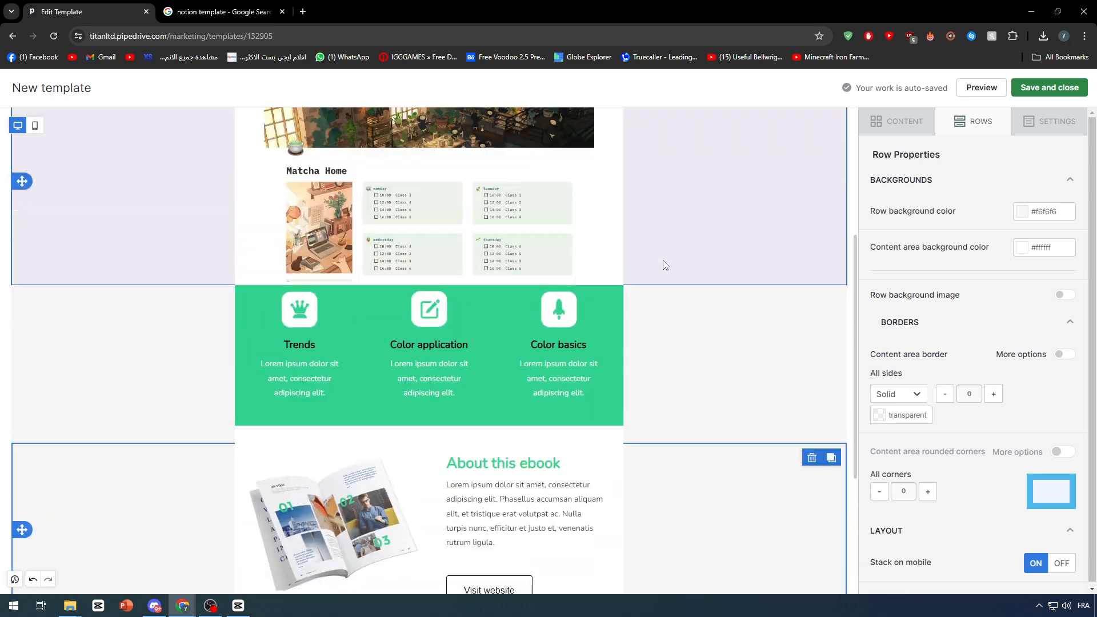
scroll(639, 409, up, 2)
scroll(628, 394, down, 2)
click(615, 380)
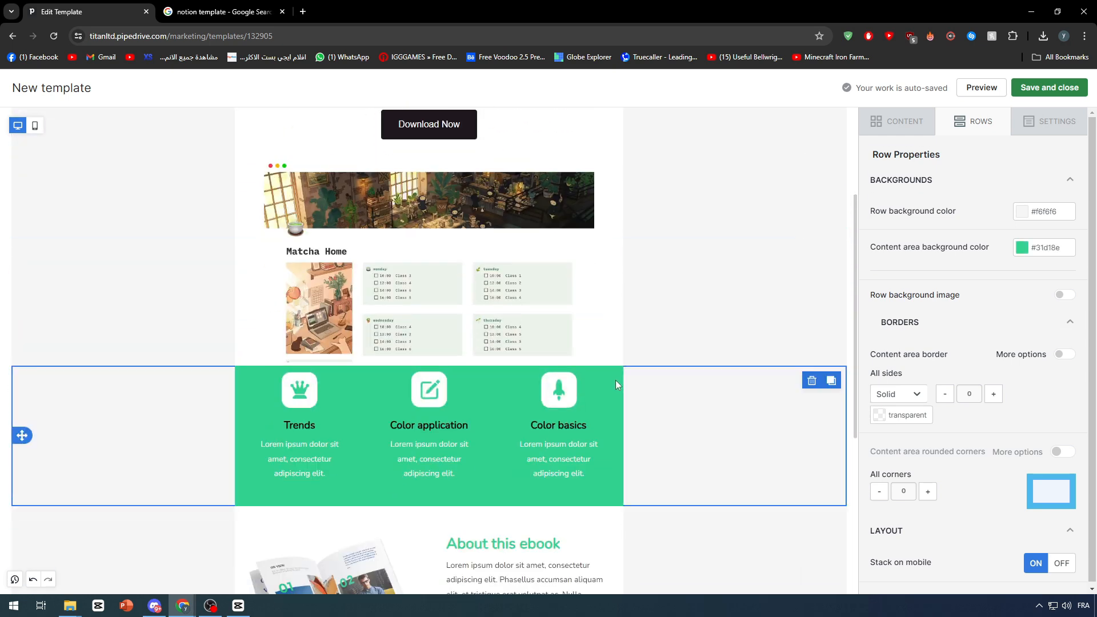
click(812, 384)
Review the template, selecting the About this ebook, Matcha Home screenshot and Notion logo title rows
scroll(629, 400, up, 4)
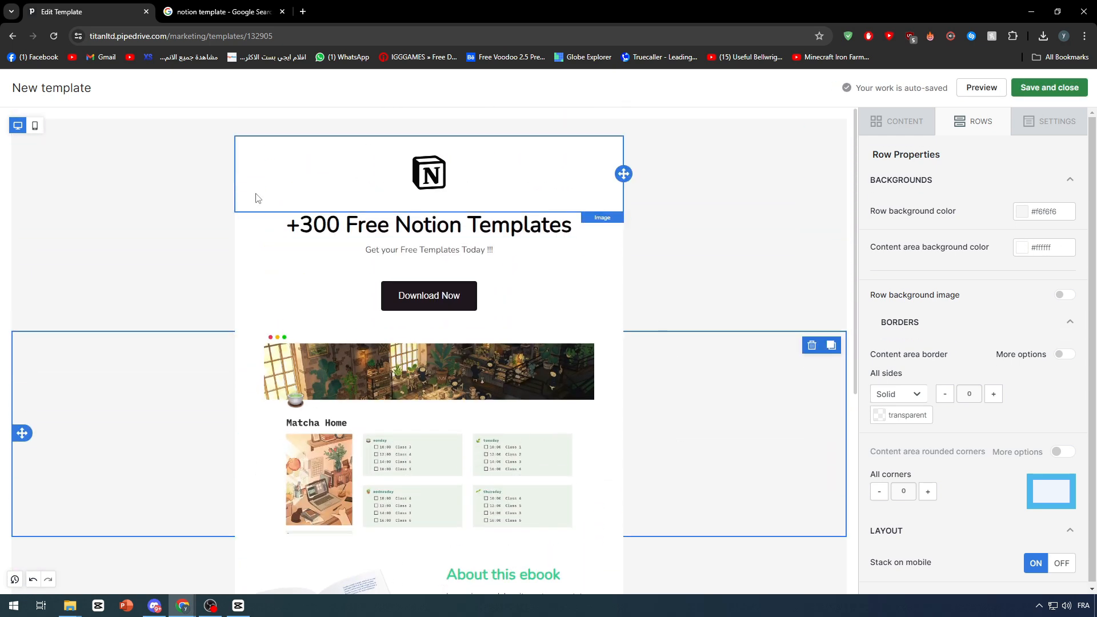
scroll(273, 274, down, 7)
scroll(440, 252, up, 4)
click(206, 392)
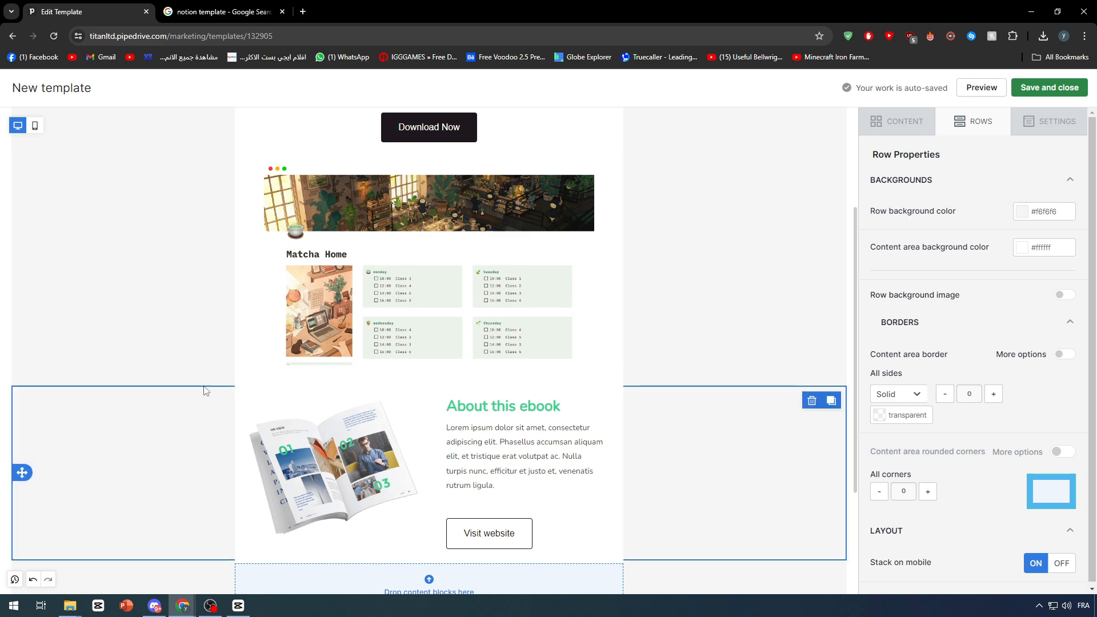
click(705, 184)
scroll(686, 190, up, 3)
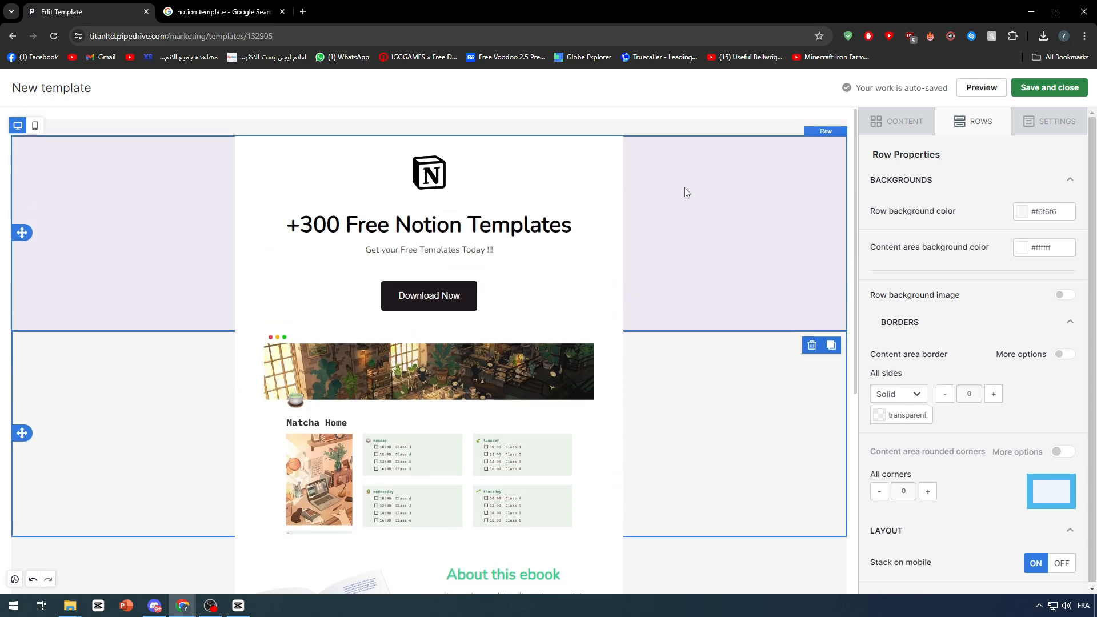
click(725, 218)
scroll(467, 298, down, 6)
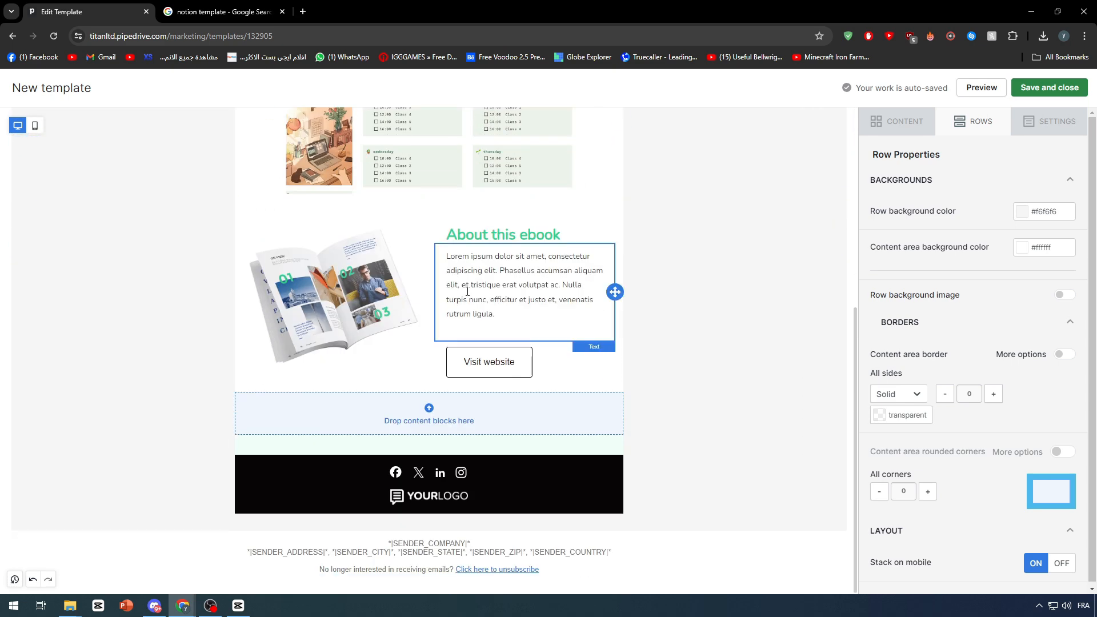
Delete the divider above the footer and the two empty 'Drop content blocks here' rows
click(522, 443)
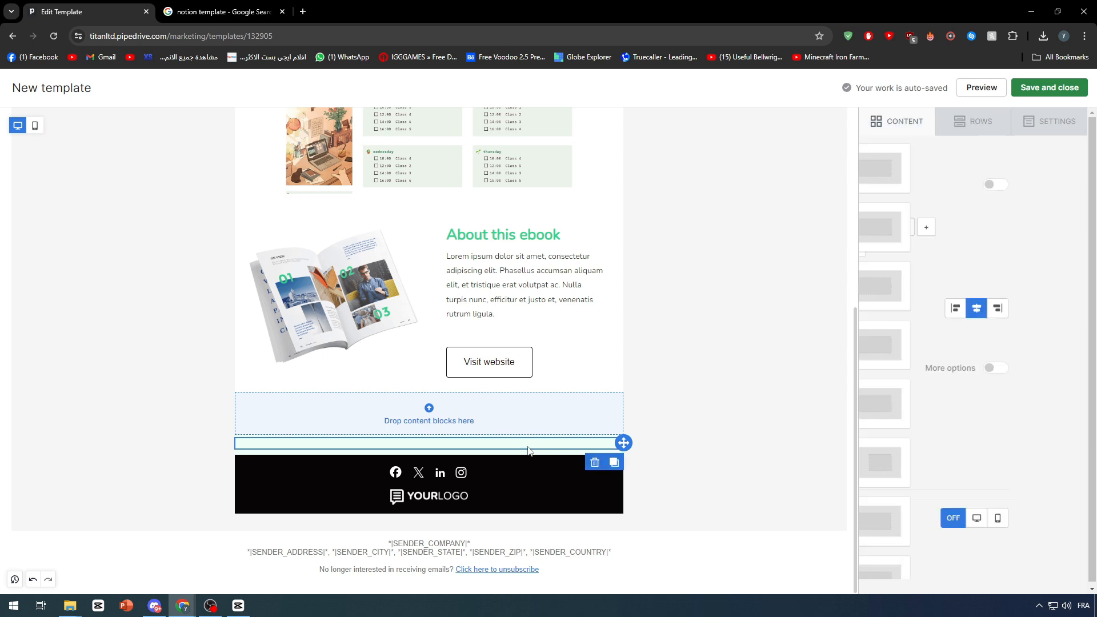
click(595, 464)
click(592, 453)
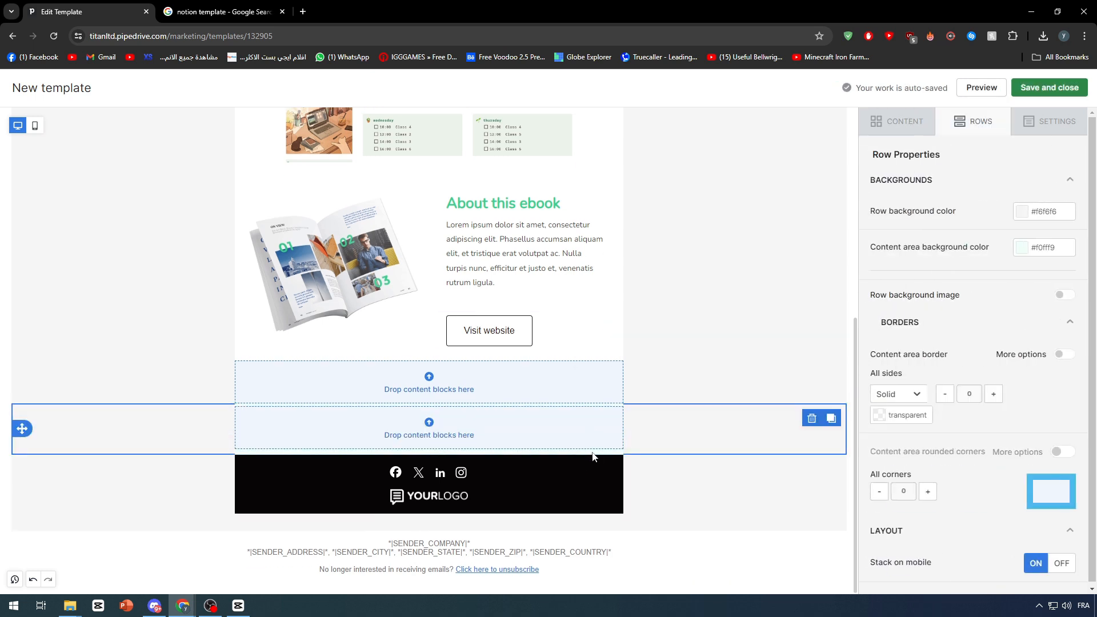
click(812, 421)
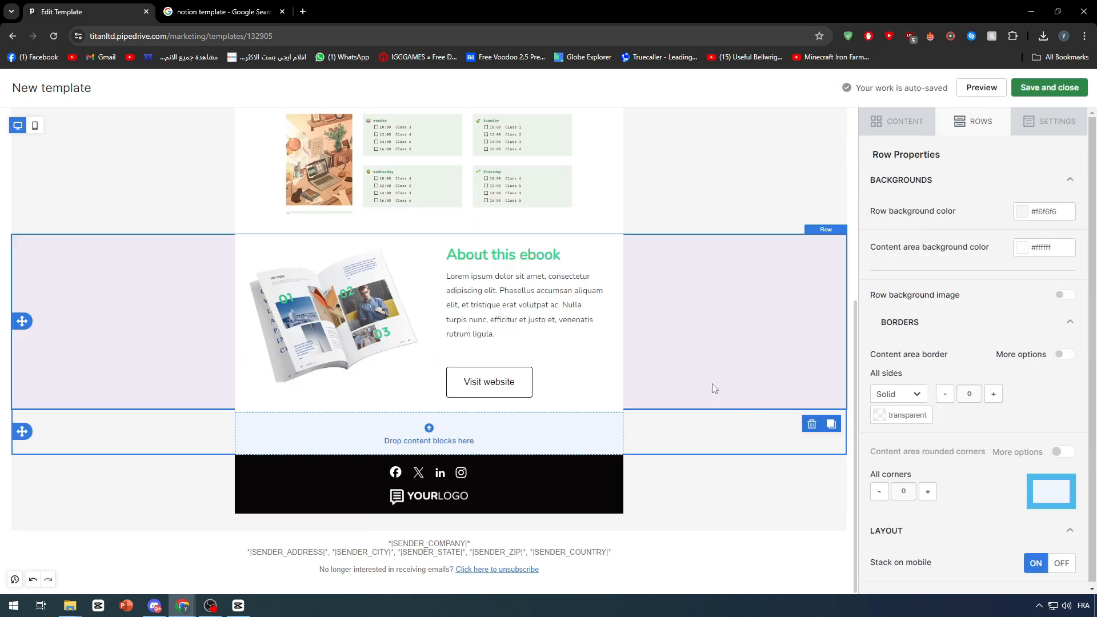
click(811, 424)
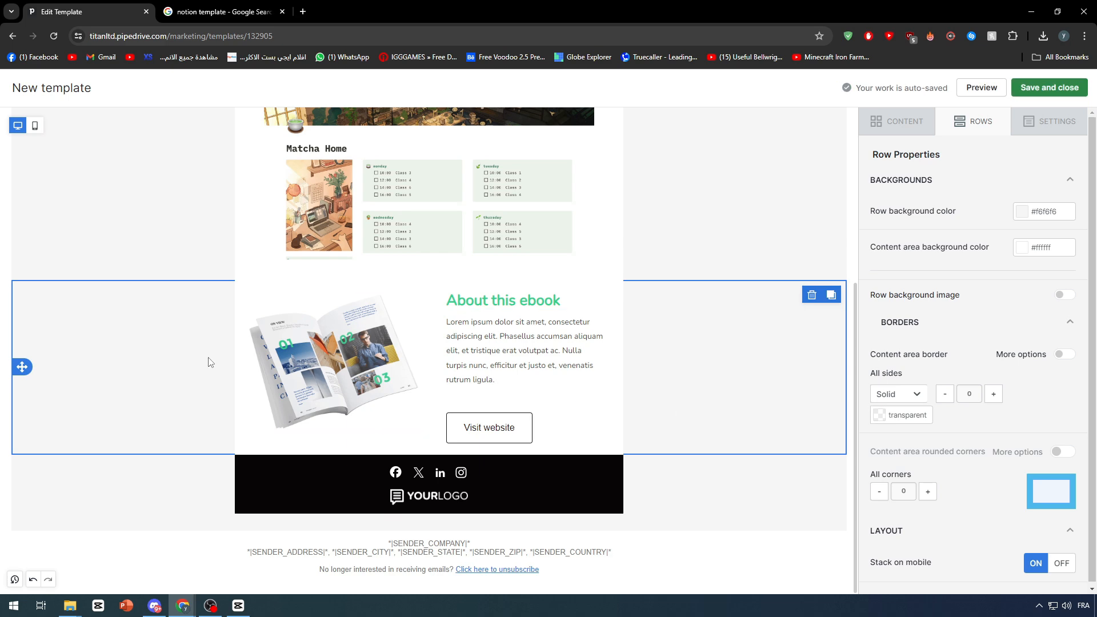
scroll(607, 299, up, 5)
scroll(606, 314, down, 4)
scroll(607, 318, down, 2)
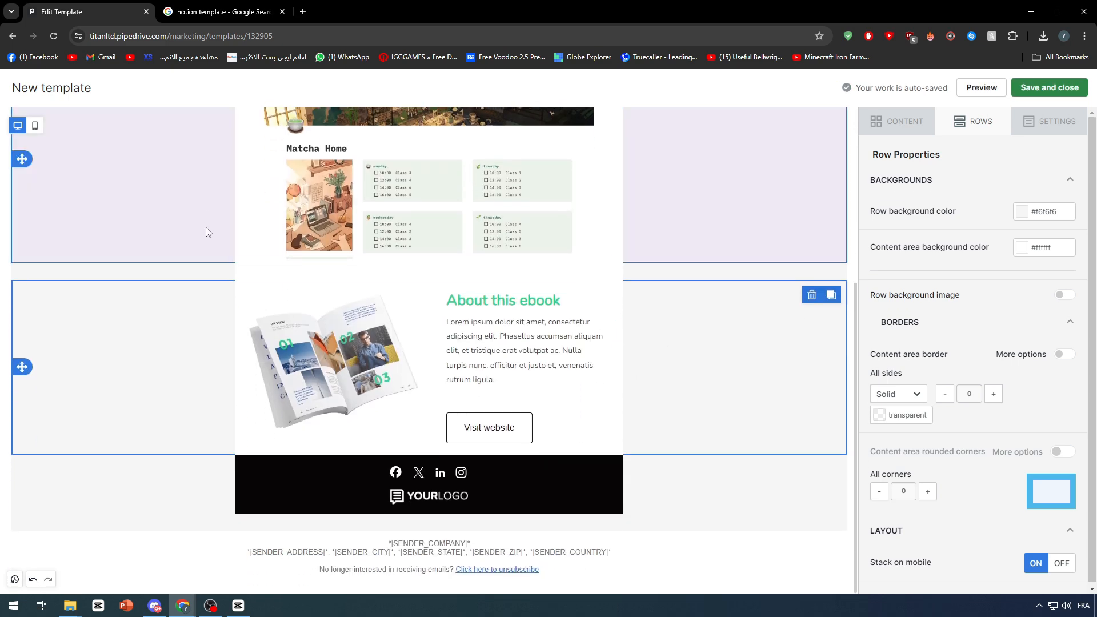
scroll(286, 251, up, 5)
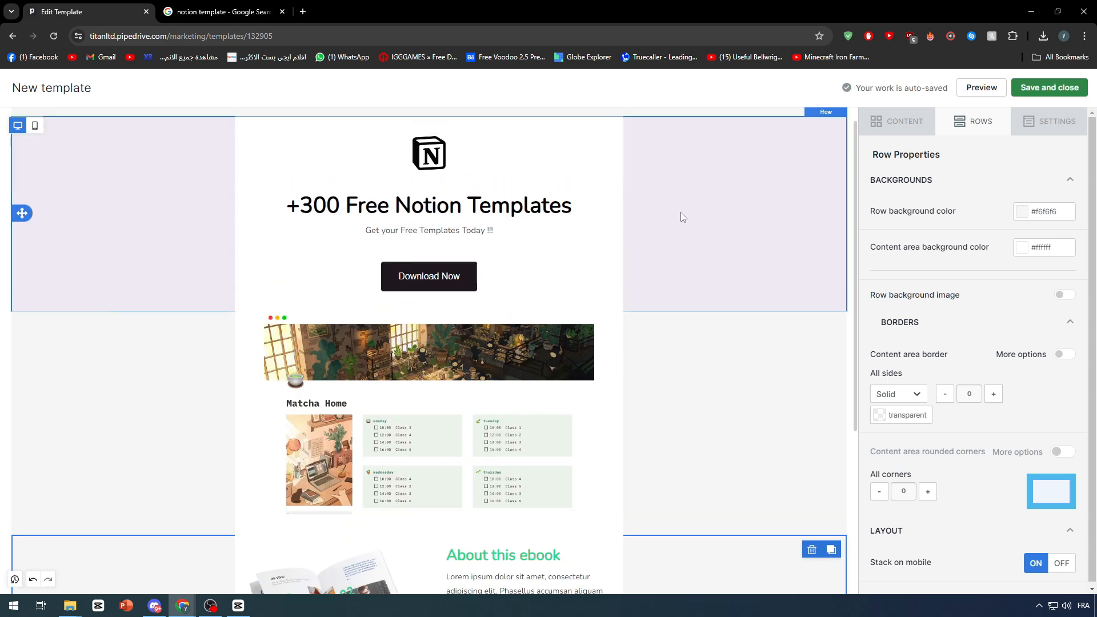
scroll(697, 234, down, 3)
Make the About this ebook heading black and retitle it 'About these Templates'
click(554, 343)
triple_click(554, 346)
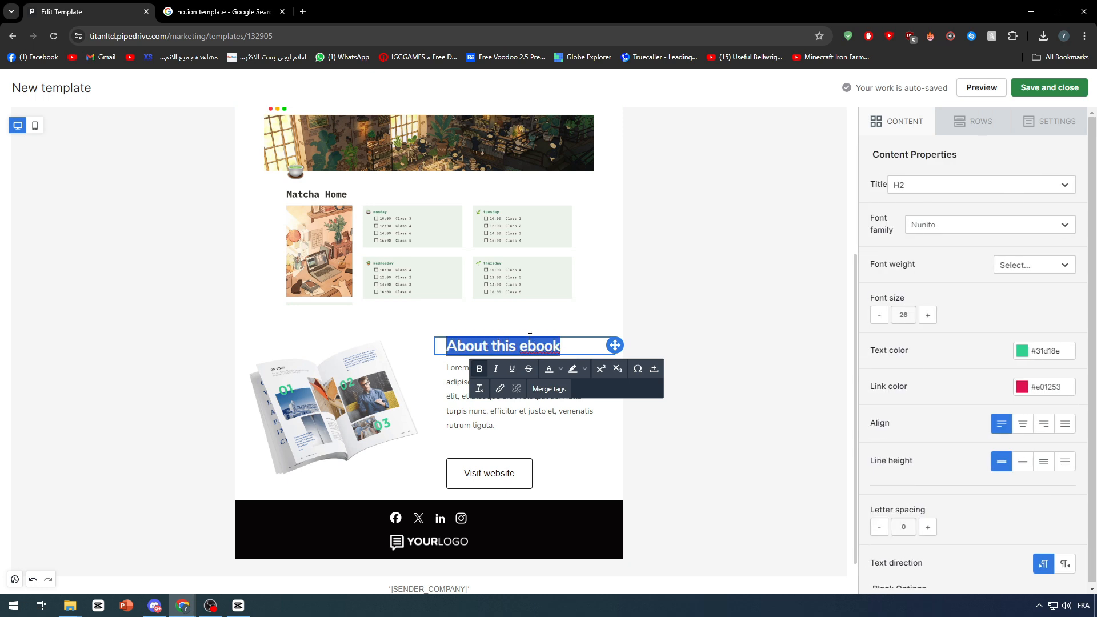
click(1023, 350)
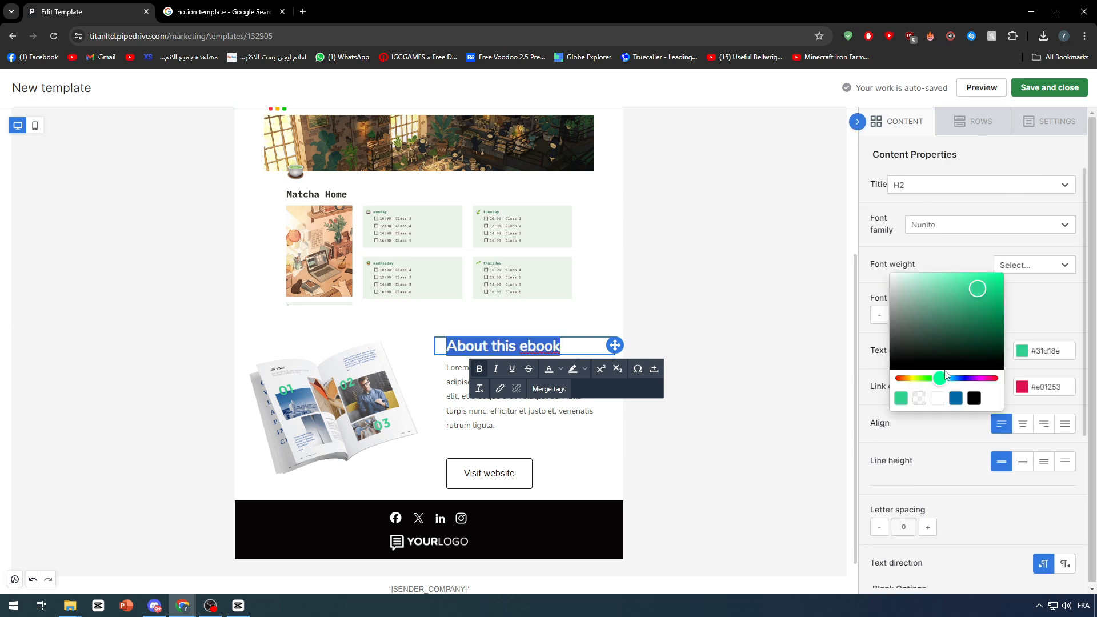
click(974, 398)
click(257, 261)
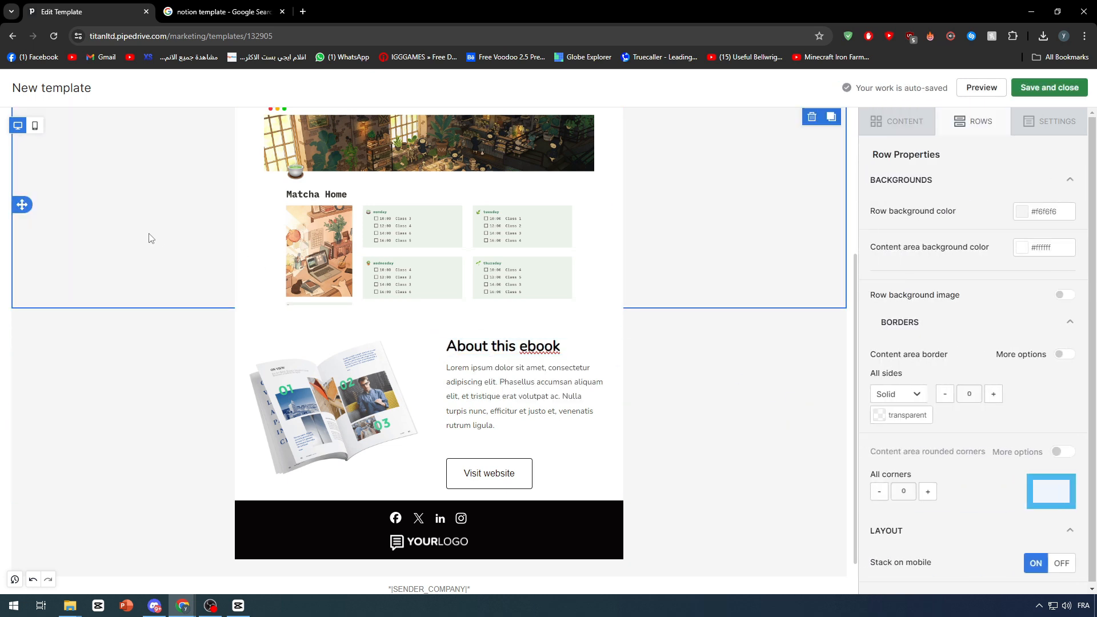
click(530, 347)
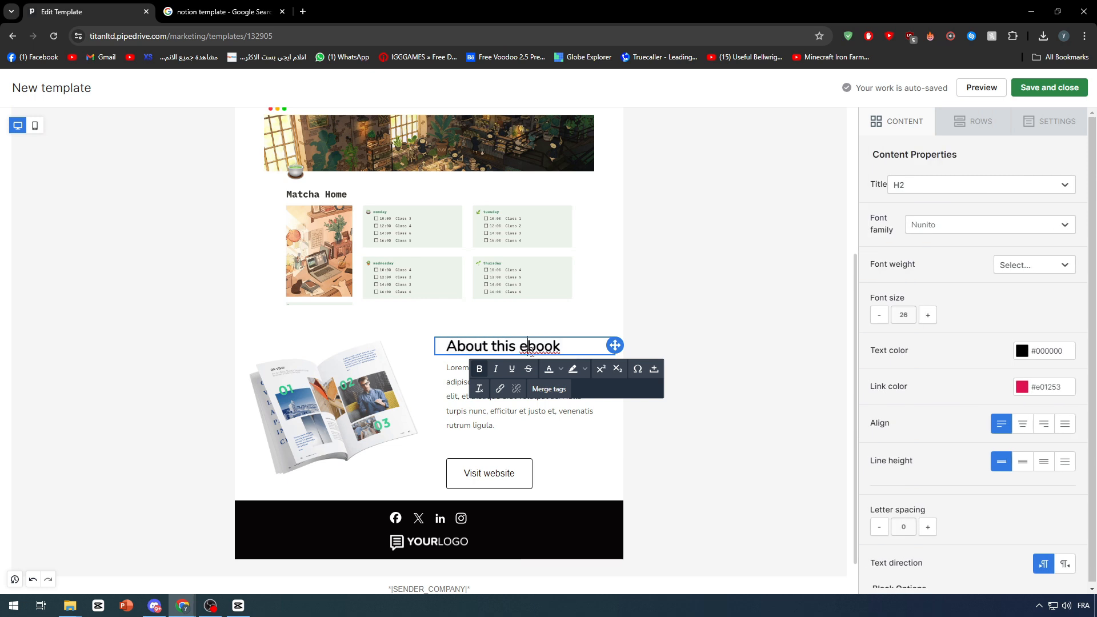
drag(524, 346, 570, 353)
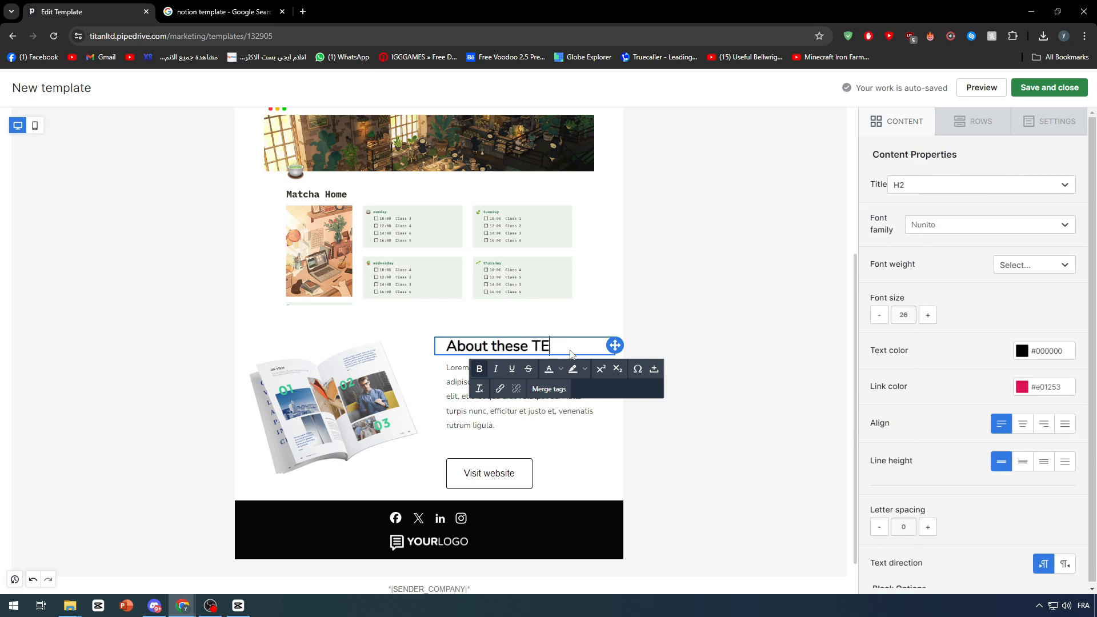
click(735, 348)
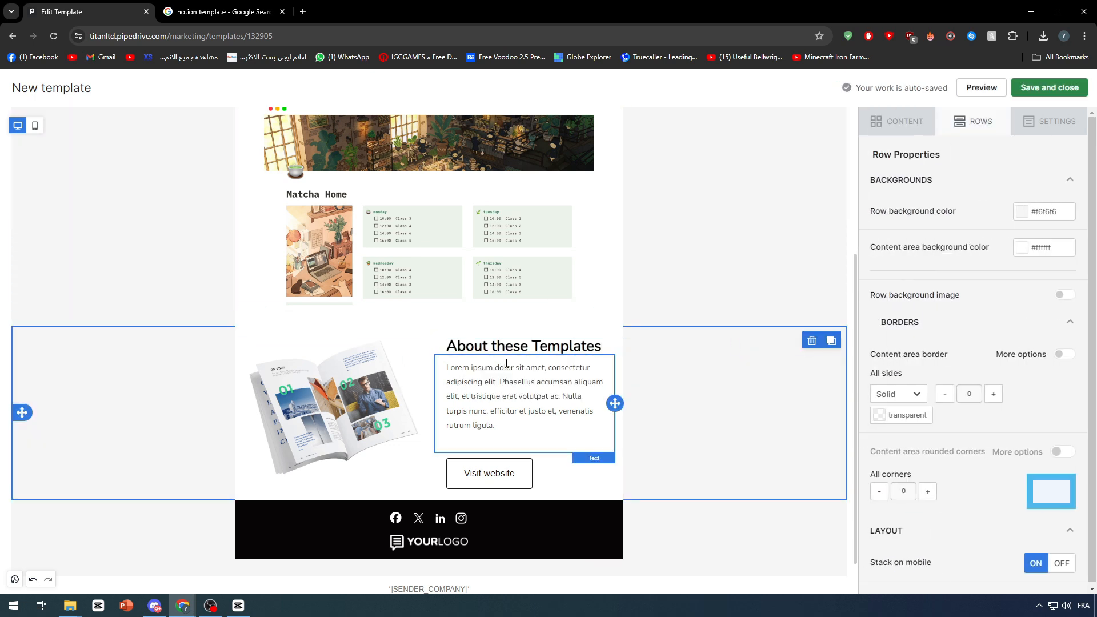
Relabel the section's 'Visit website' button as 'Buy Now'
click(480, 474)
text(q)
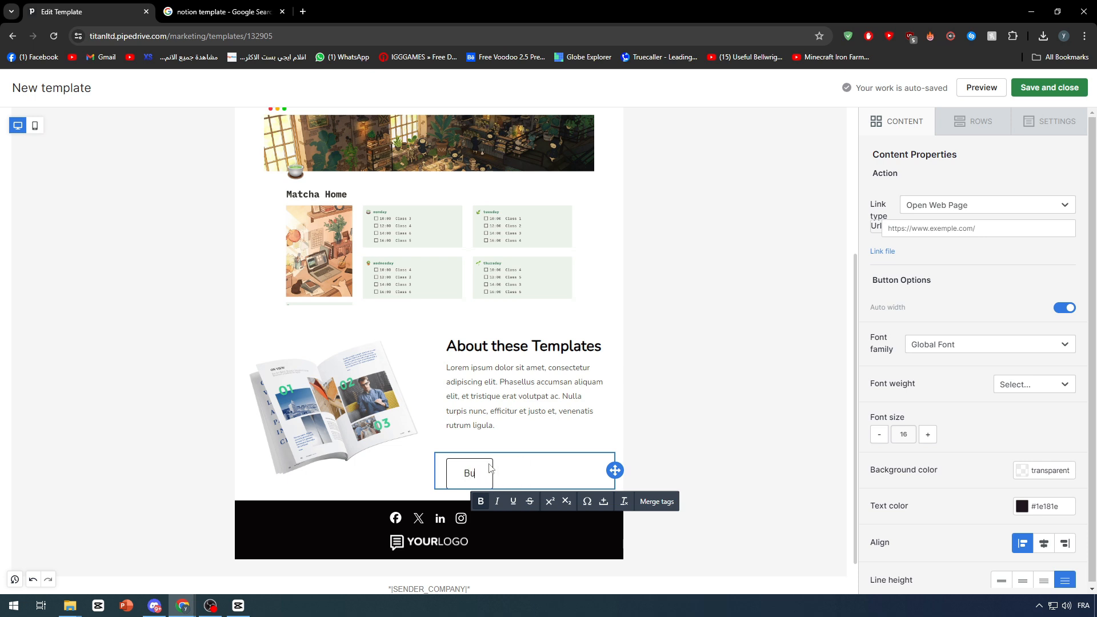
click(688, 338)
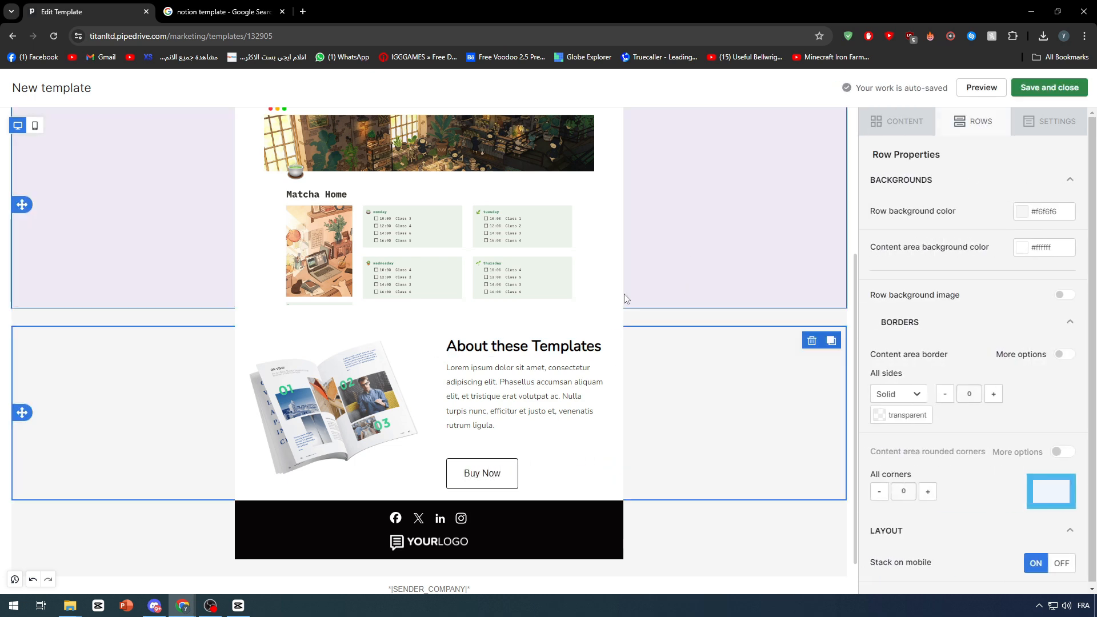
click(656, 568)
click(420, 551)
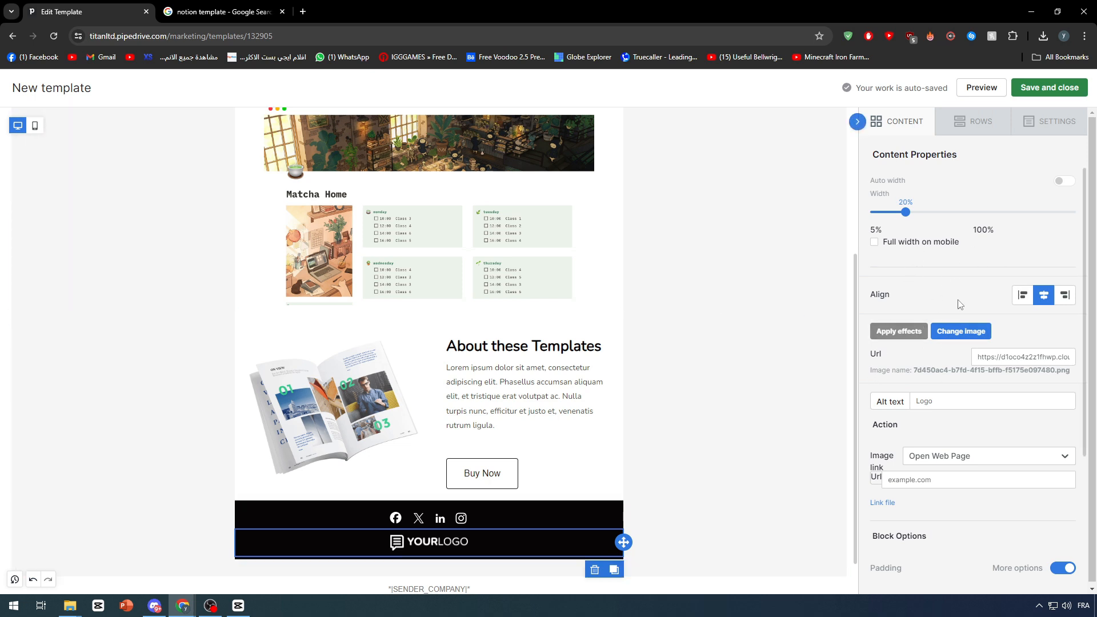
click(953, 332)
mouse_move(482, 252)
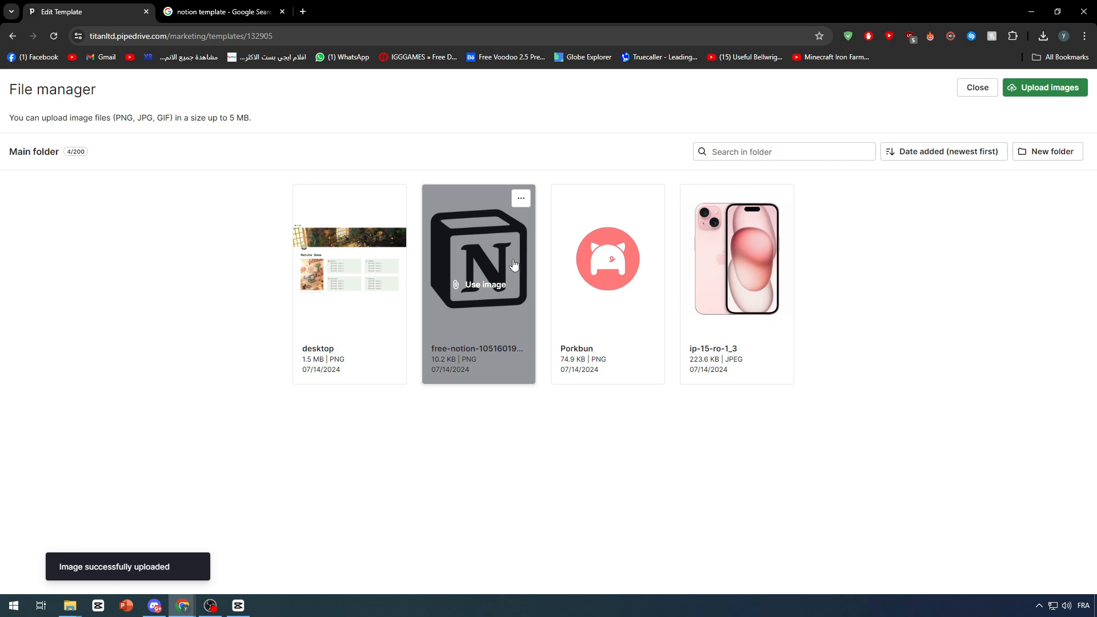
click(975, 91)
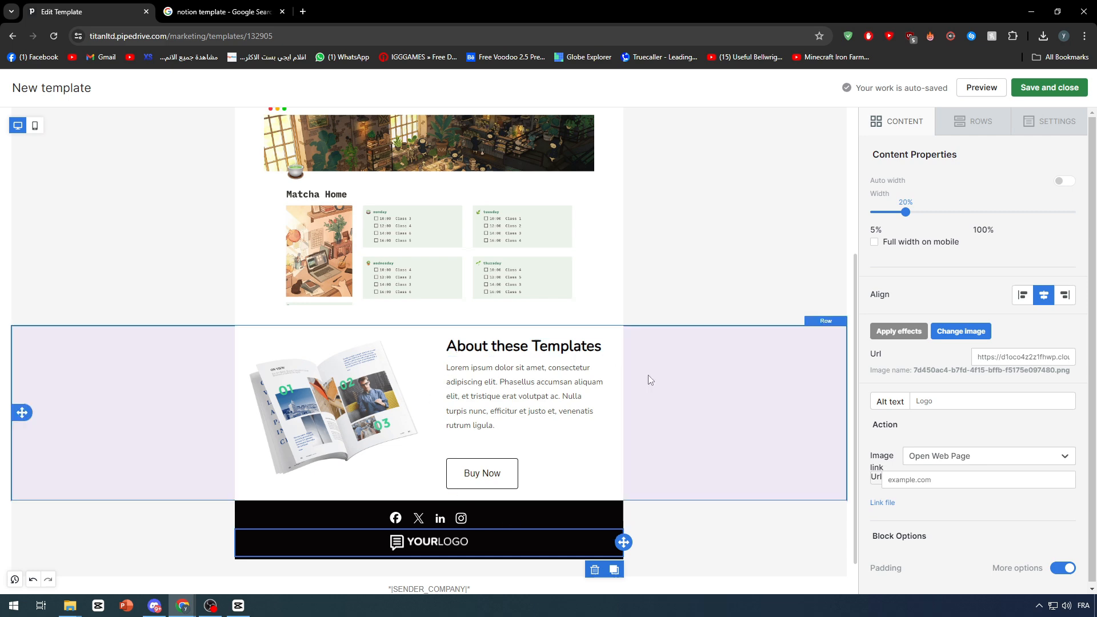
scroll(440, 532, down, 1)
scroll(524, 547, down, 1)
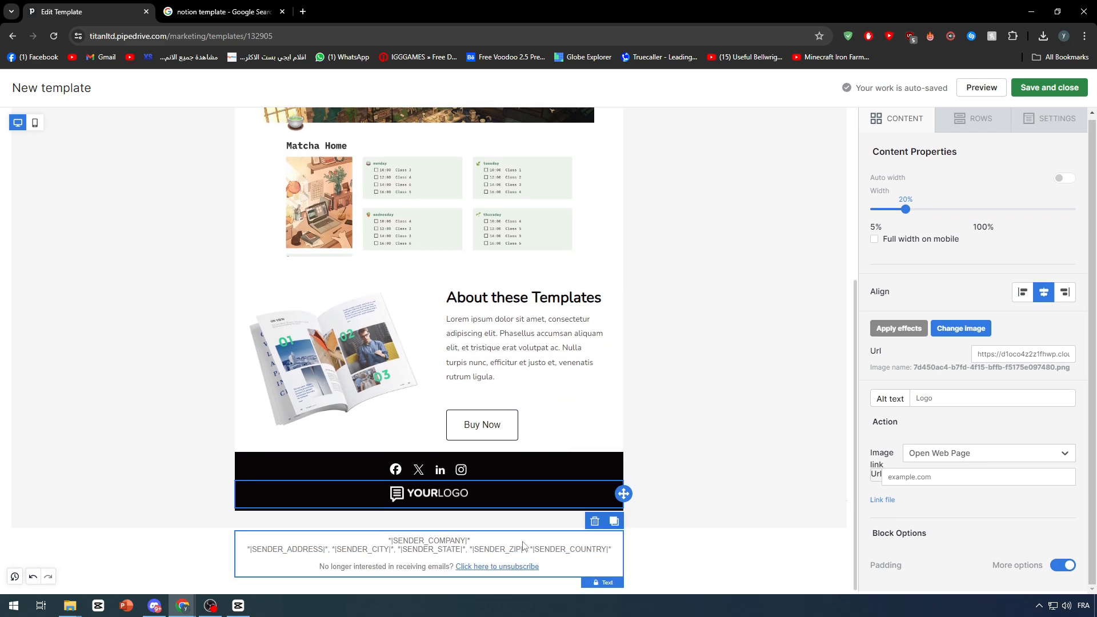
click(447, 550)
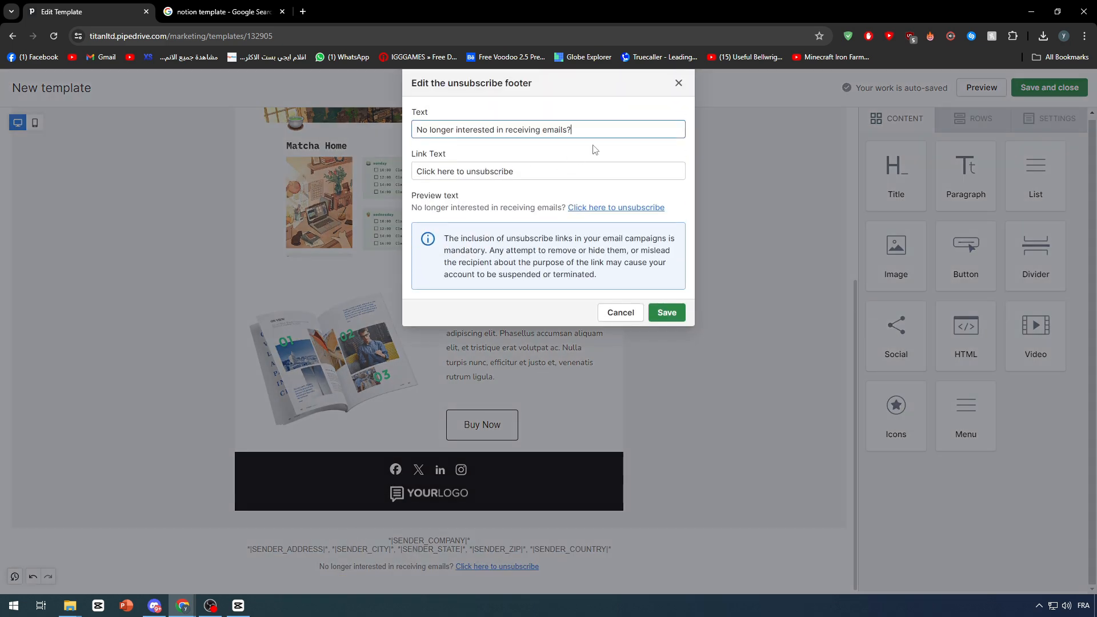
click(616, 314)
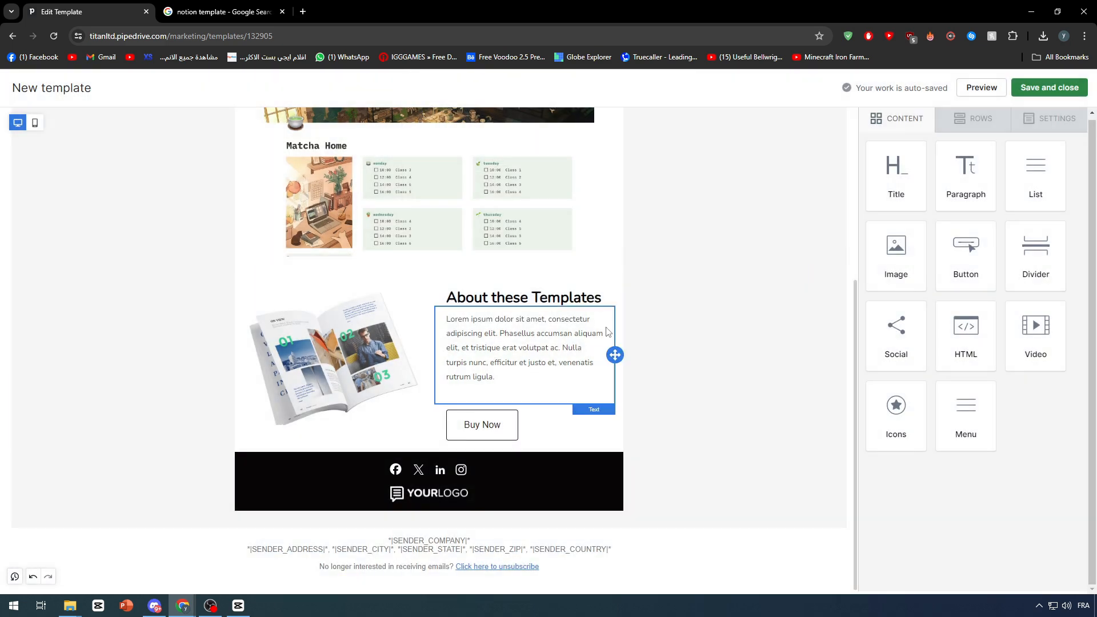
click(538, 552)
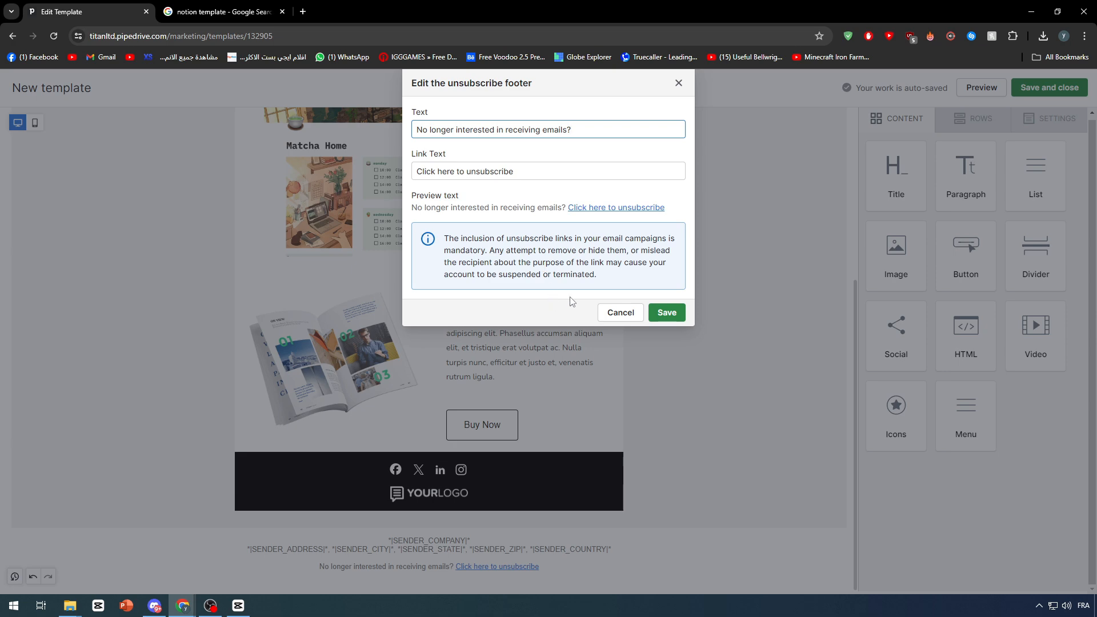
click(617, 313)
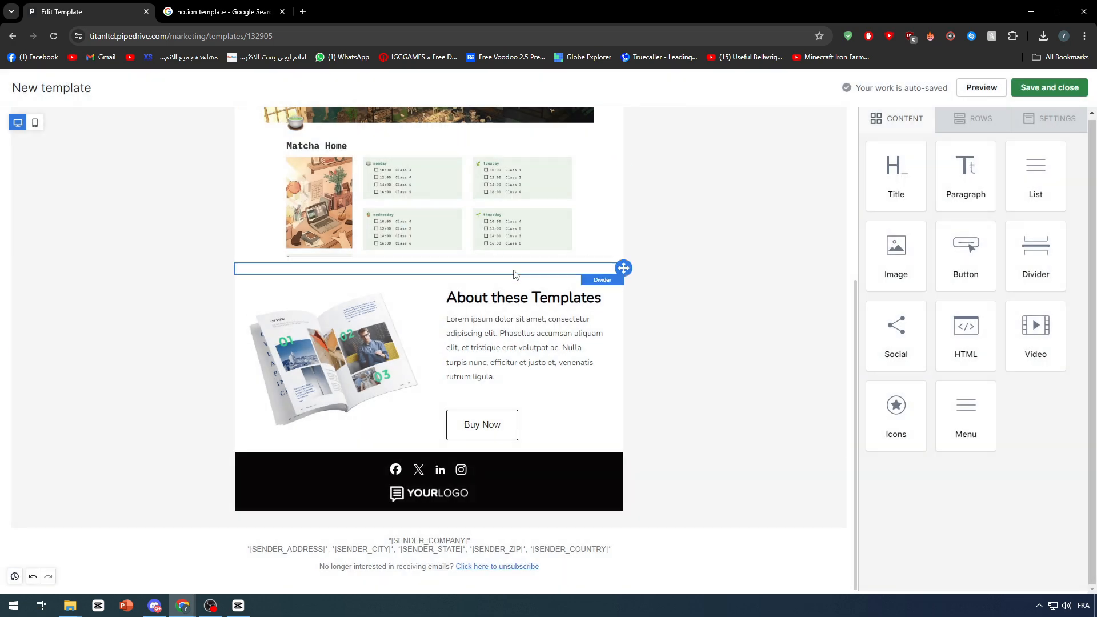
click(151, 283)
scroll(146, 274, up, 5)
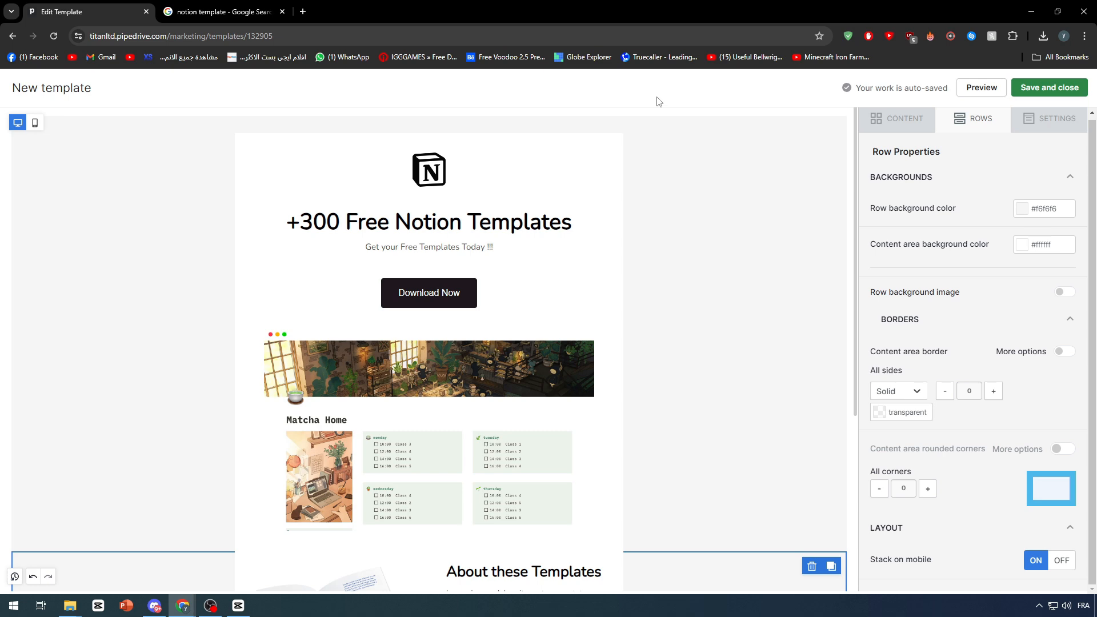
Save and close the Notion template, returning to the Email templates list
click(1033, 142)
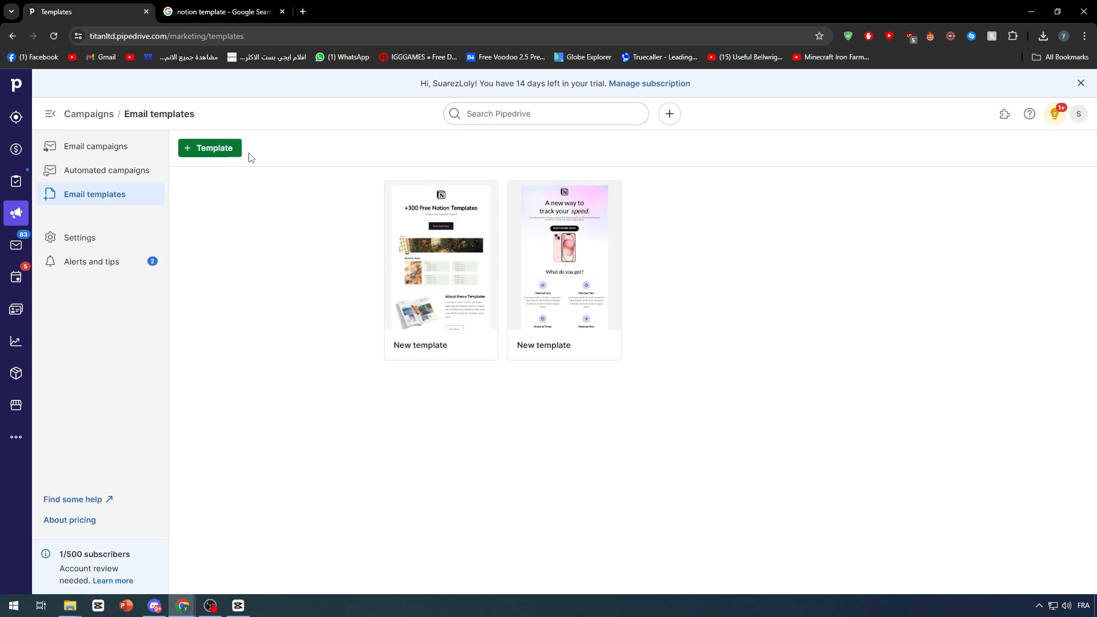
Create a new template from a blank layout holding a single Title block
click(200, 150)
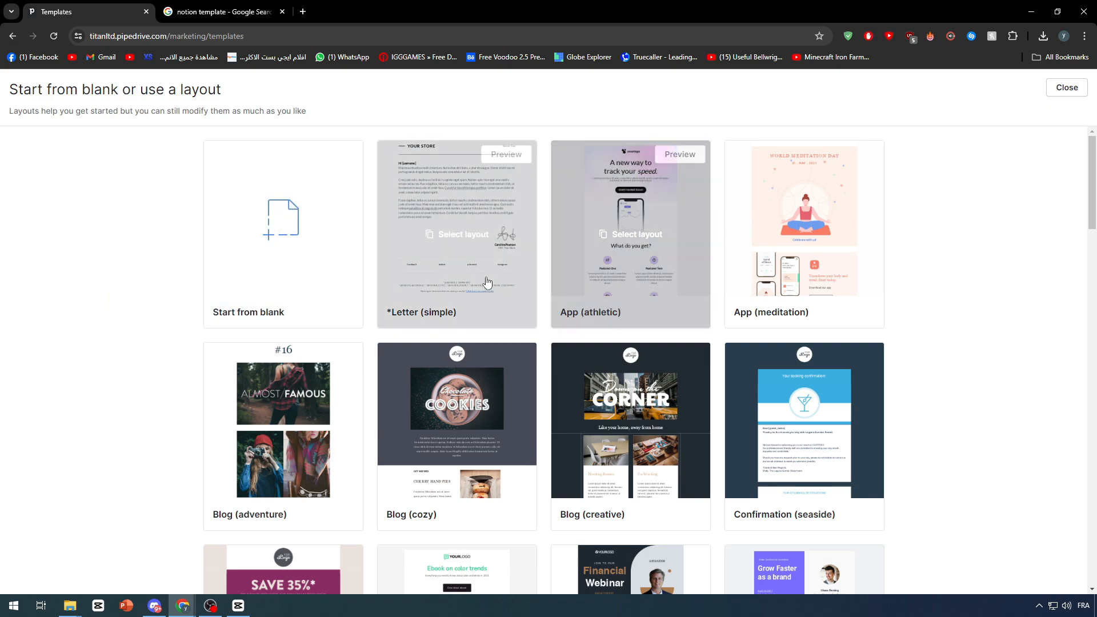
scroll(503, 332, down, 8)
scroll(670, 402, up, 1)
scroll(668, 403, up, 7)
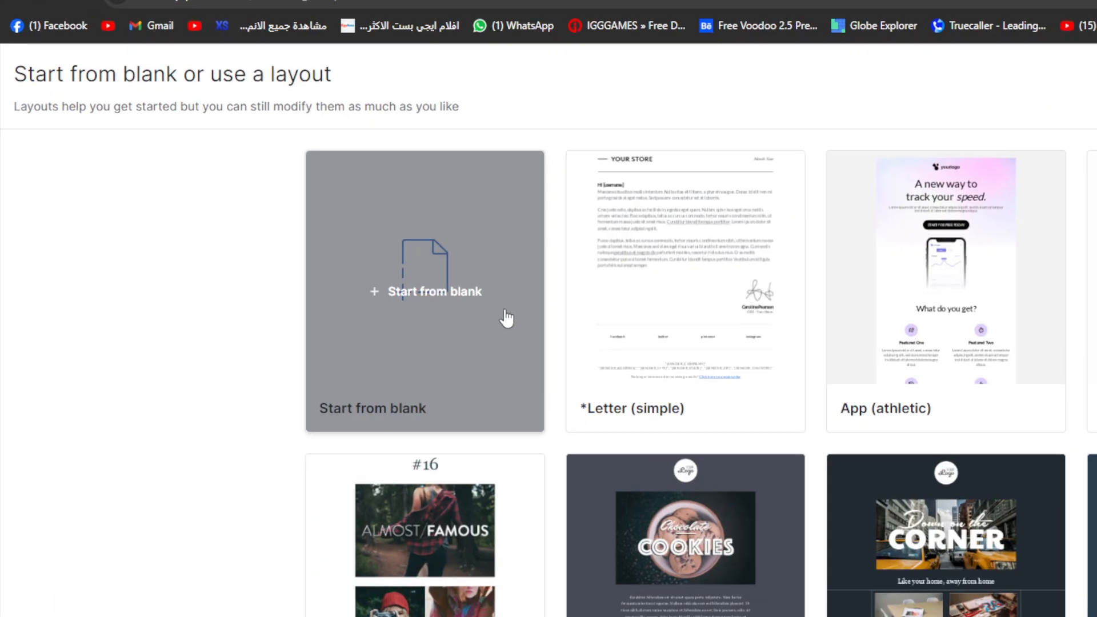
click(337, 254)
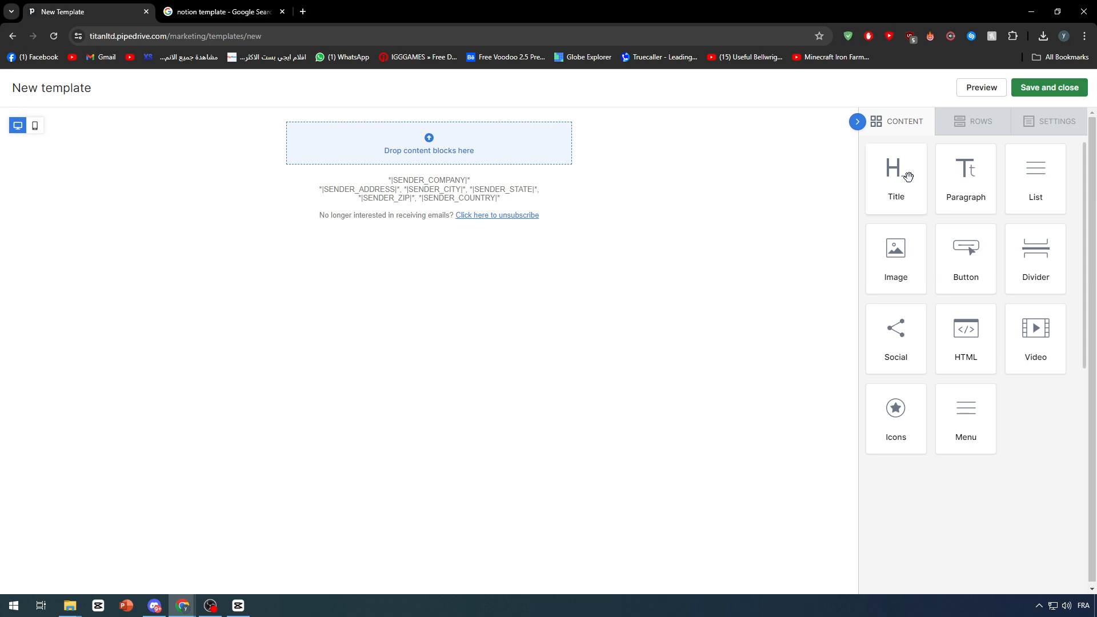
drag(907, 171, 563, 154)
drag(892, 252, 933, 279)
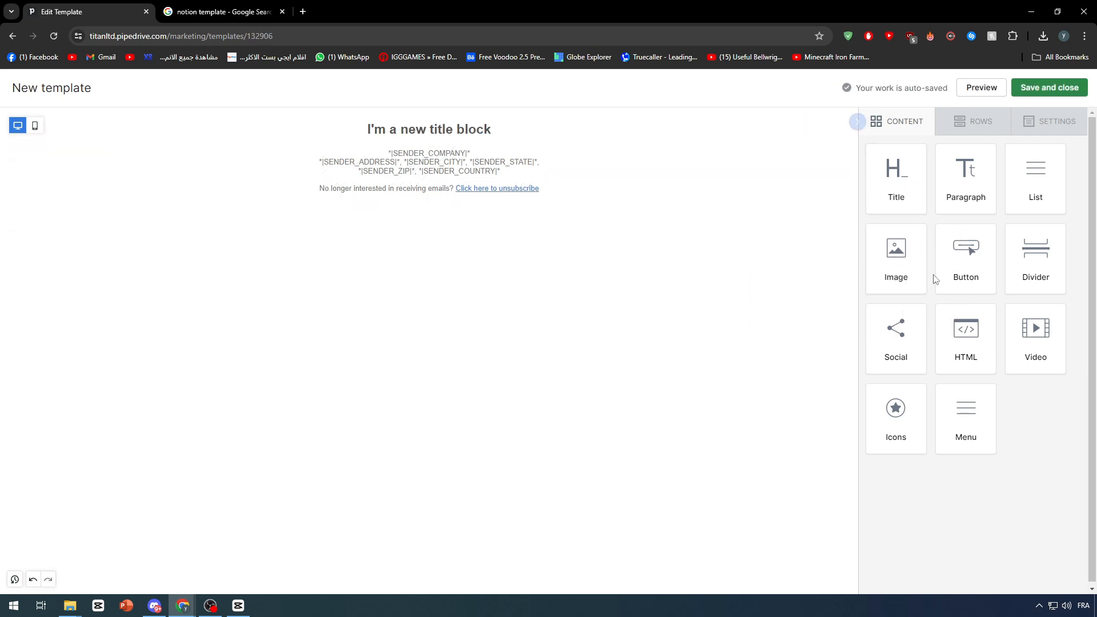